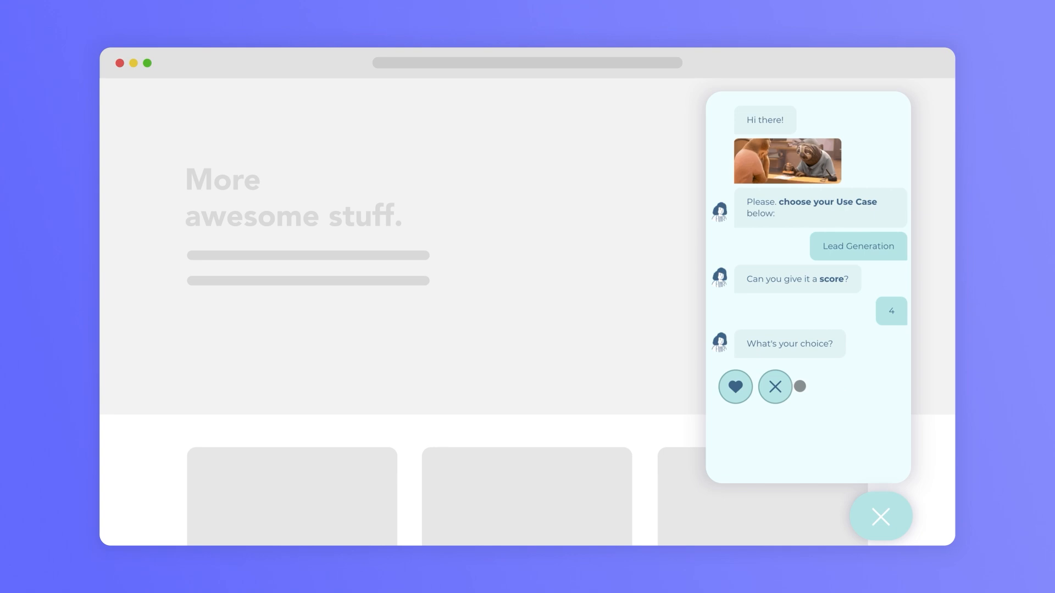
{"action": "left_click", "coordinate": [773, 387]}
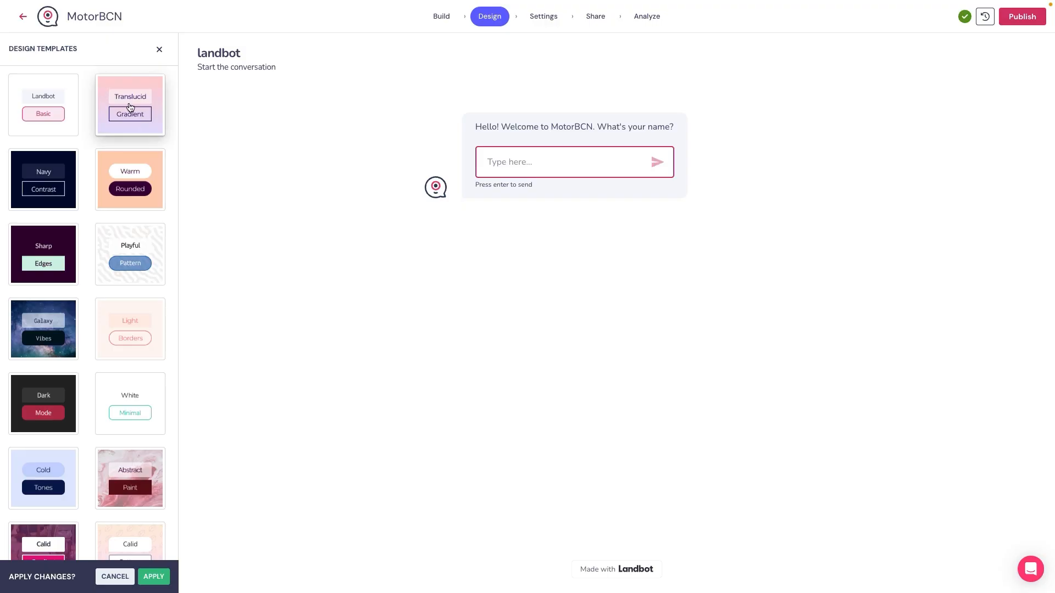
Step: Preview the Translucid Gradient and Light Borders design templates on the bot
{"action": "left_click", "coordinate": [130, 107]}
{"action": "scroll", "coordinate": [100, 306], "scroll_direction": "down", "scroll_amount": 3}
{"action": "scroll", "coordinate": [101, 310], "scroll_direction": "up", "scroll_amount": 3}
{"action": "left_click", "coordinate": [128, 312]}
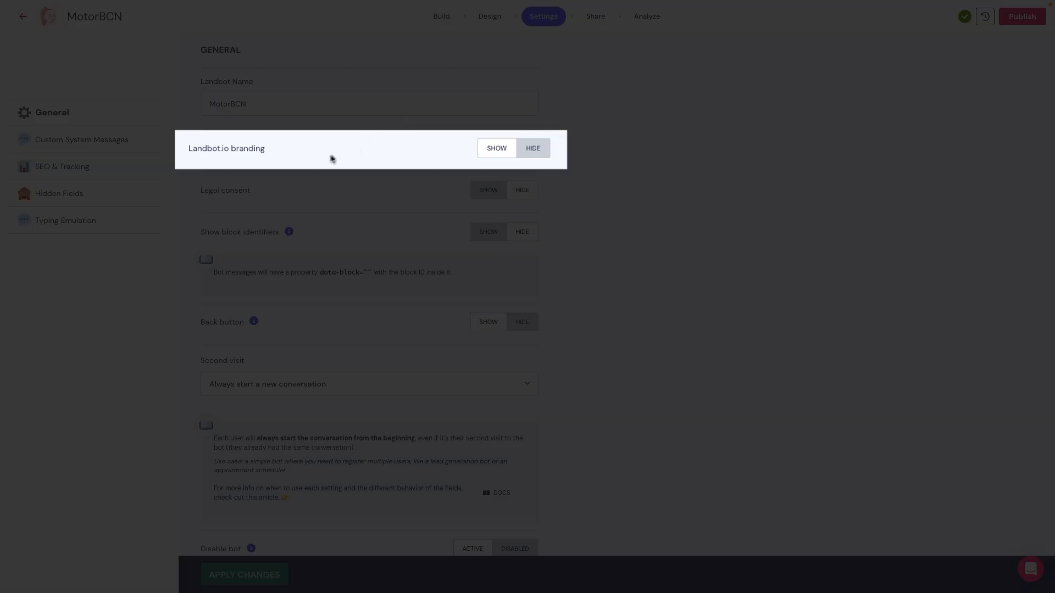
Step: Hide the Landbot.io branding in the bot's general settings
{"action": "left_click", "coordinate": [532, 152]}
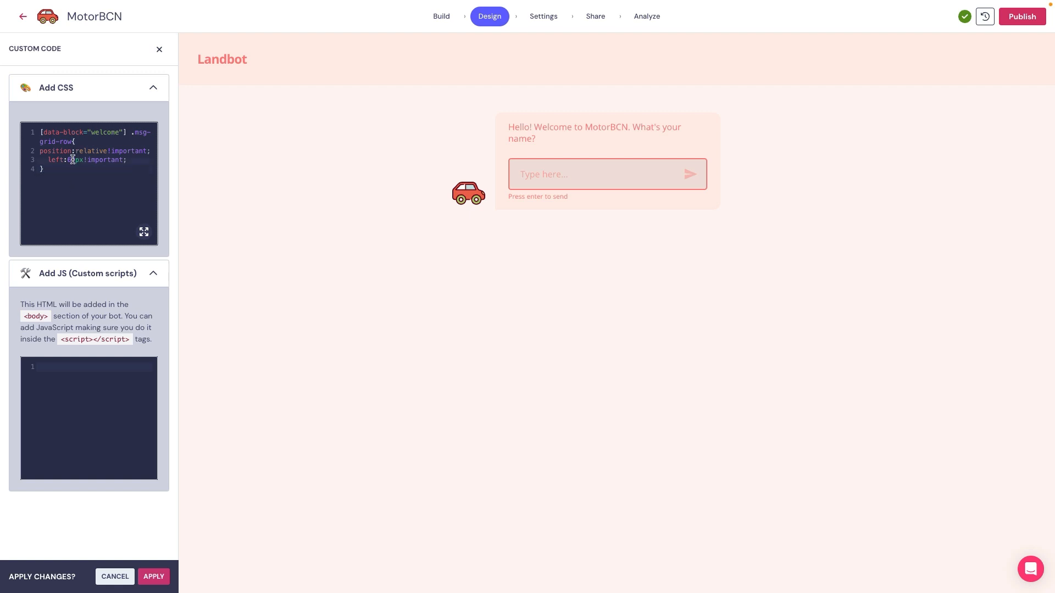
Step: Set the left offset of the welcome block to 60px in the custom CSS
{"action": "key", "text": "BackSpace"}
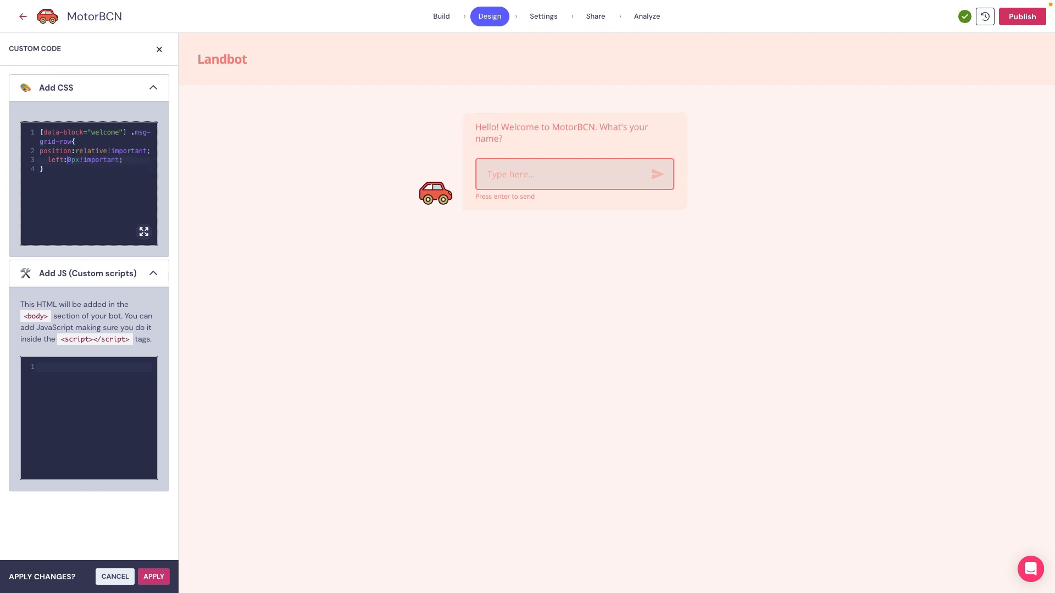
{"action": "type", "text": "6"}
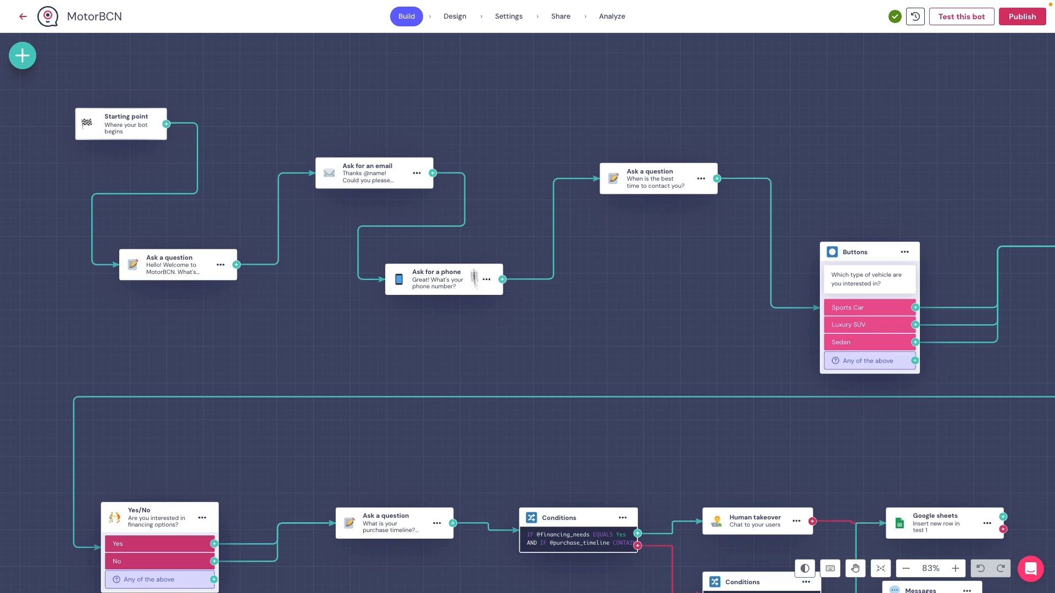
Step: Preview the Translucid Gradient design template, and apply the Light Borders template to the MotorBCN bot instead
{"action": "left_click", "coordinate": [452, 15]}
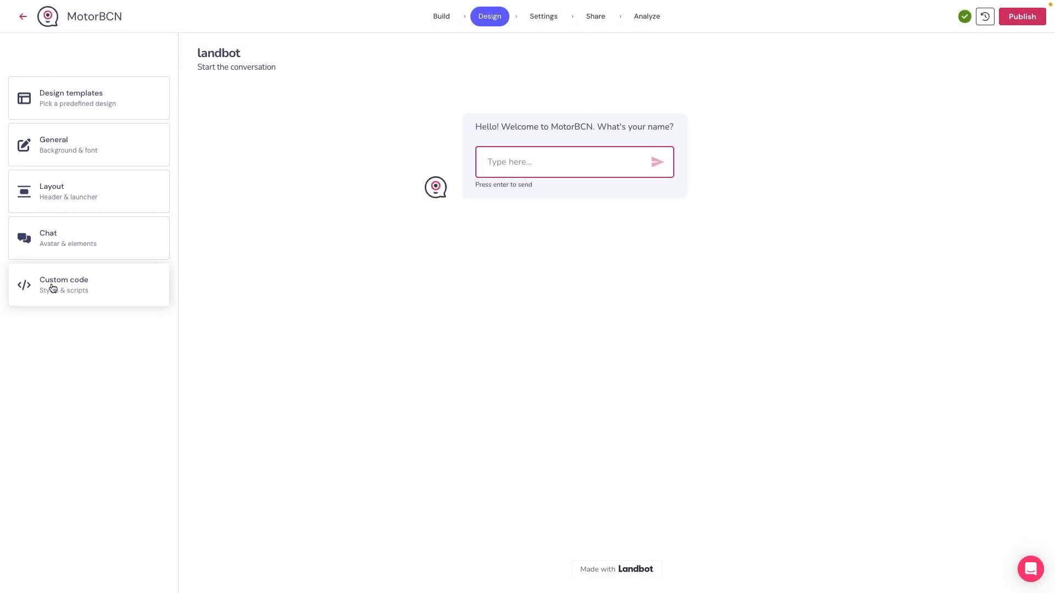
{"action": "left_click", "coordinate": [101, 92]}
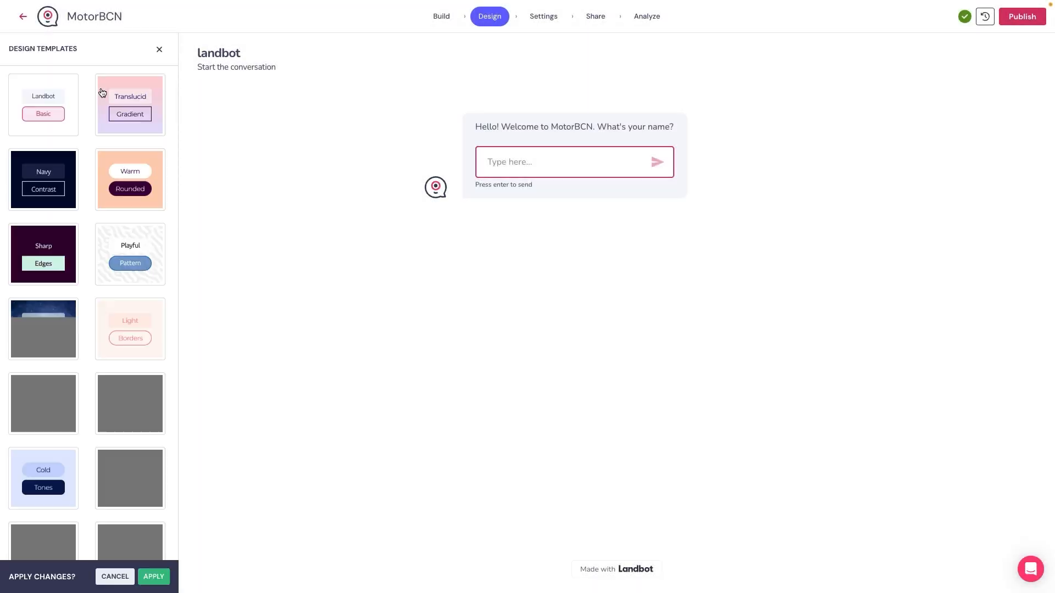
{"action": "left_click", "coordinate": [129, 108]}
{"action": "scroll", "coordinate": [103, 296], "scroll_direction": "down", "scroll_amount": 5}
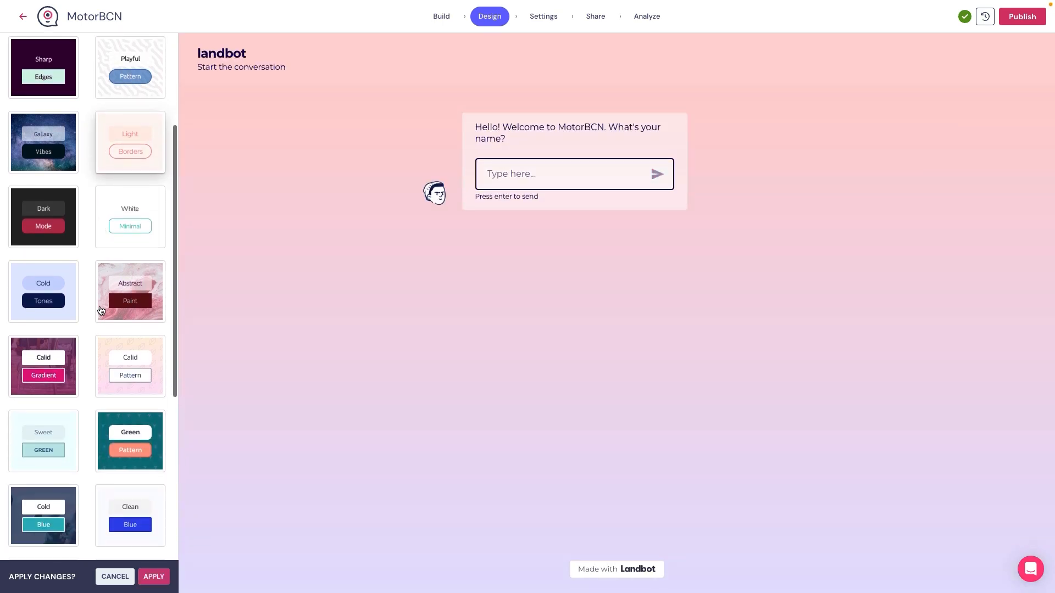
{"action": "scroll", "coordinate": [101, 311], "scroll_direction": "up", "scroll_amount": 5}
{"action": "left_click", "coordinate": [130, 309]}
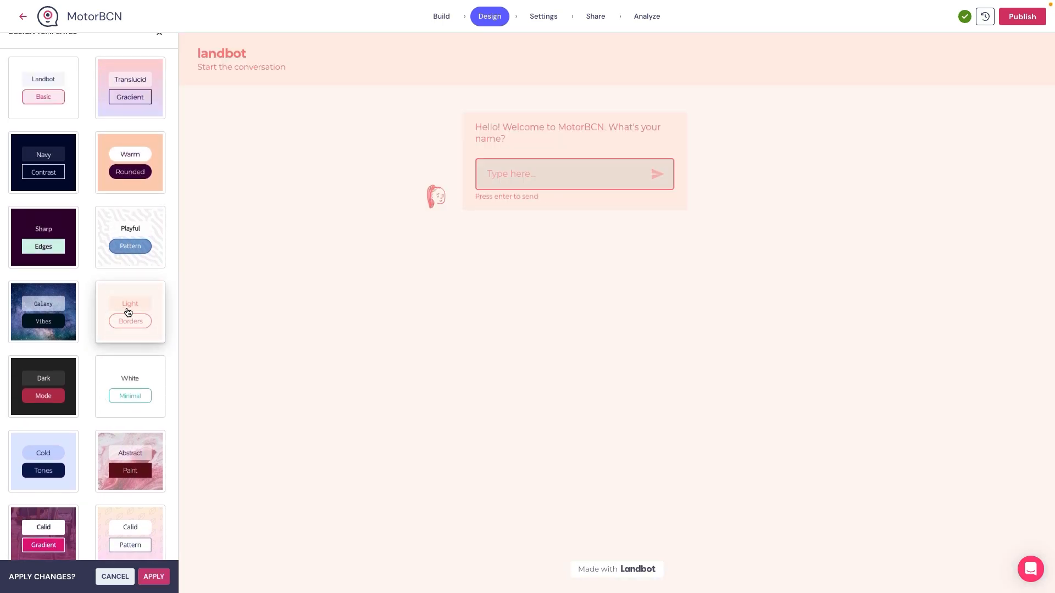
{"action": "left_click", "coordinate": [146, 575]}
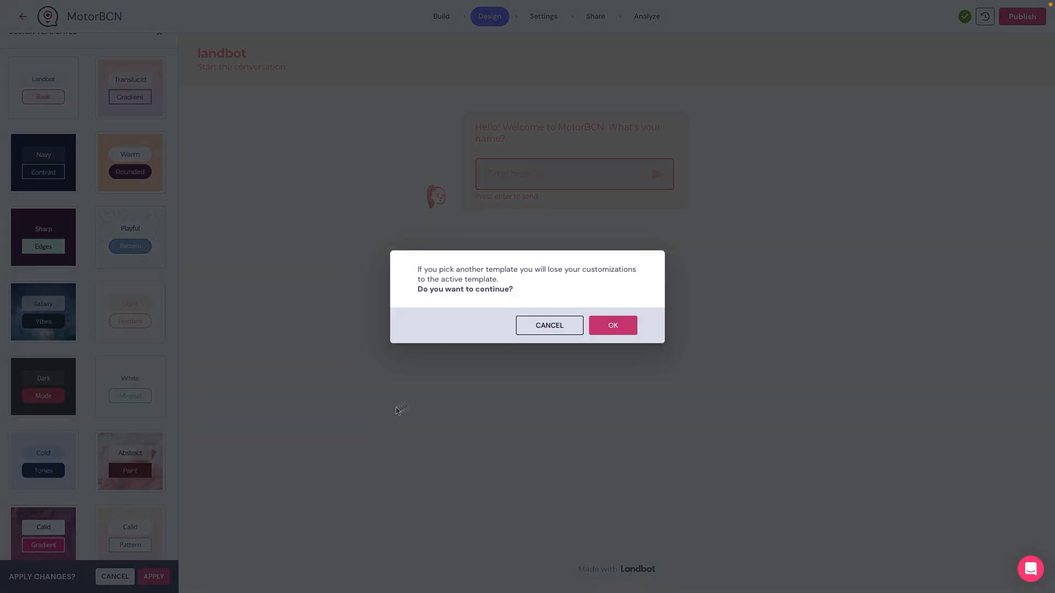
{"action": "left_click", "coordinate": [610, 326]}
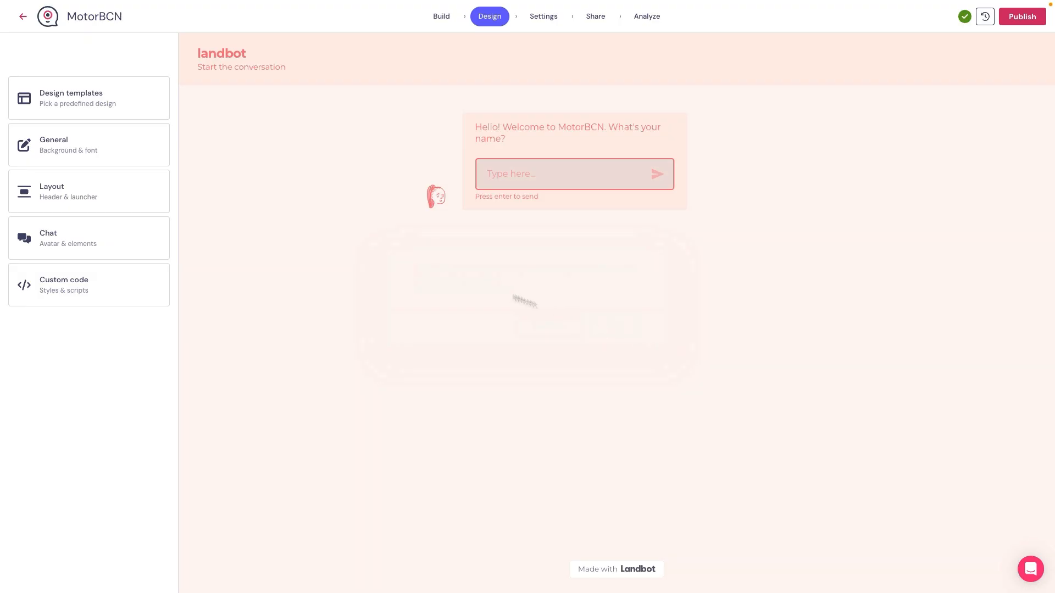
Step: Set the bot's font family to Open Sans in the general design settings
{"action": "left_click", "coordinate": [106, 157]}
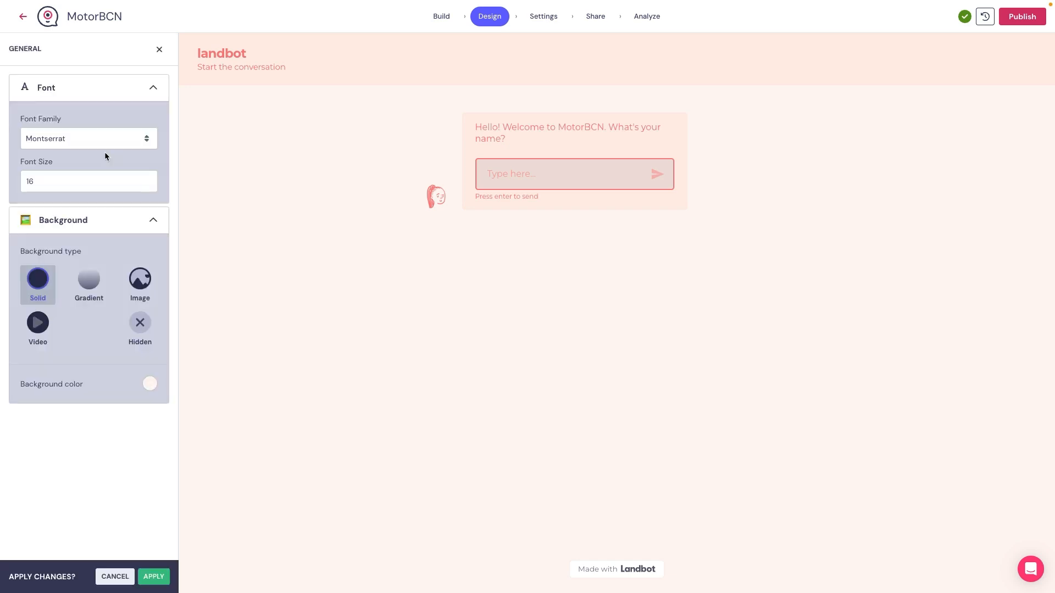
{"action": "left_click", "coordinate": [116, 141]}
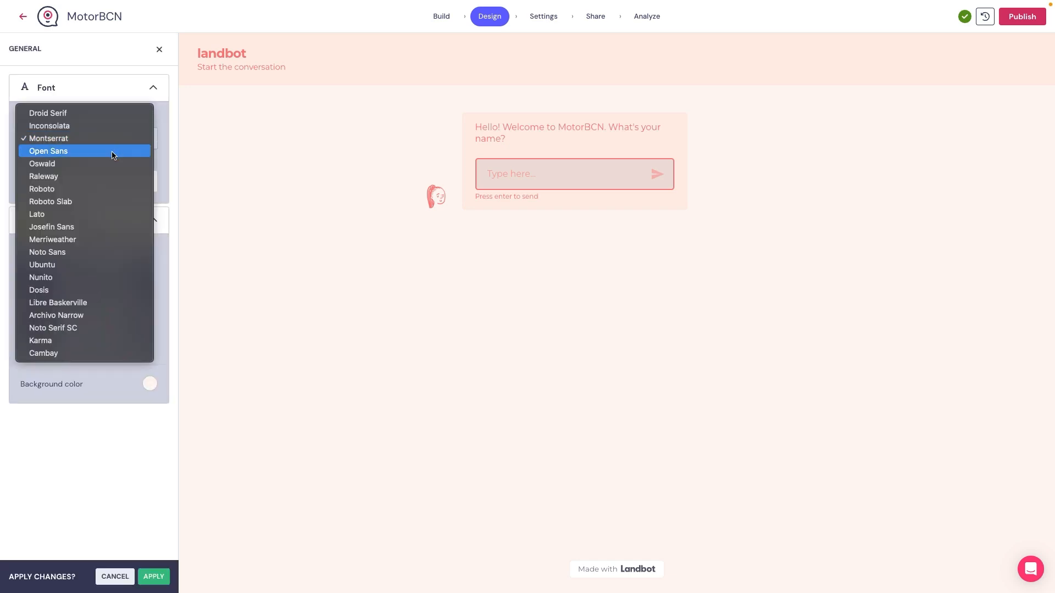
{"action": "left_click", "coordinate": [111, 151]}
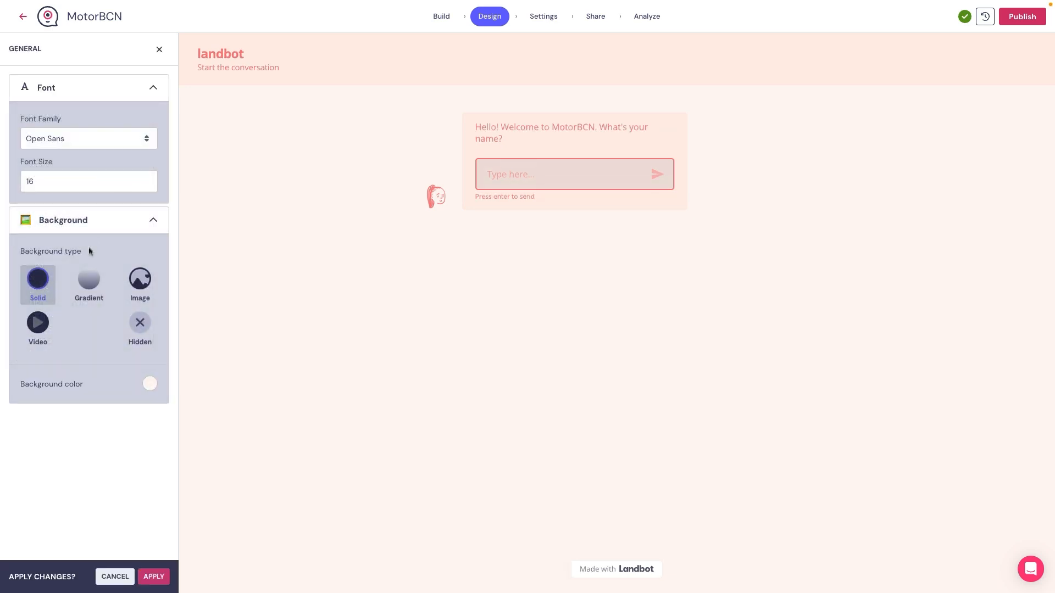
Step: Try the Image and Video background types, switching the type of video to Custom
{"action": "left_click", "coordinate": [144, 290]}
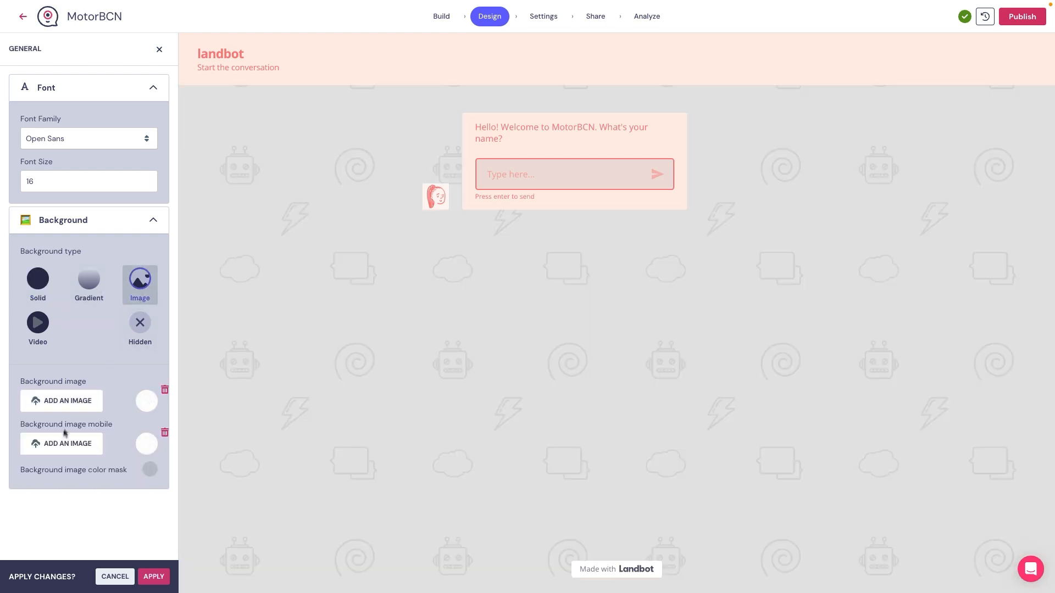
{"action": "left_click", "coordinate": [38, 324]}
{"action": "scroll", "coordinate": [73, 461], "scroll_direction": "down", "scroll_amount": 1}
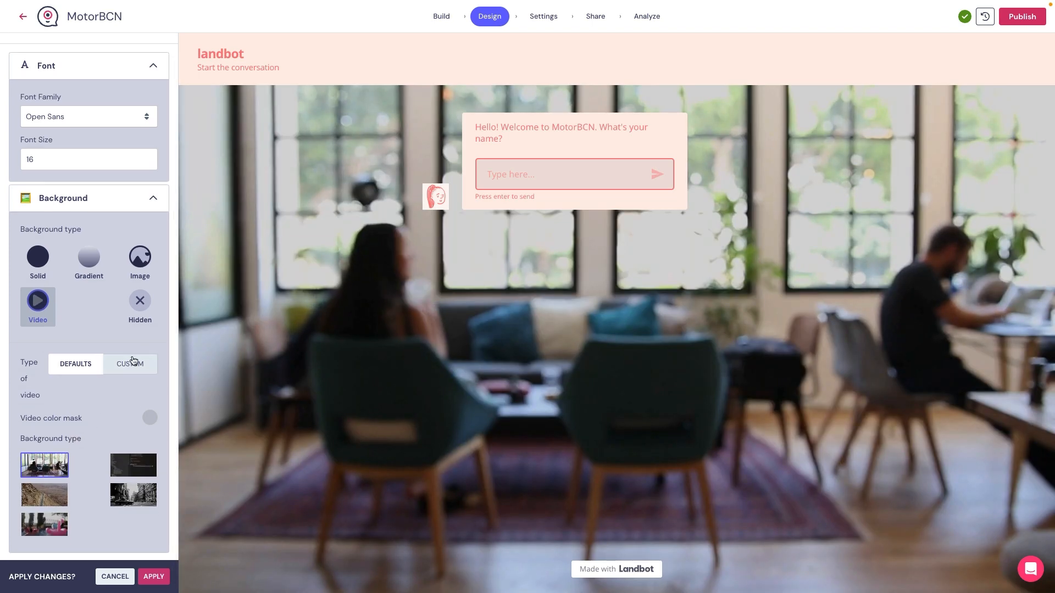
{"action": "left_click", "coordinate": [129, 363]}
{"action": "scroll", "coordinate": [82, 490], "scroll_direction": "down", "scroll_amount": 1}
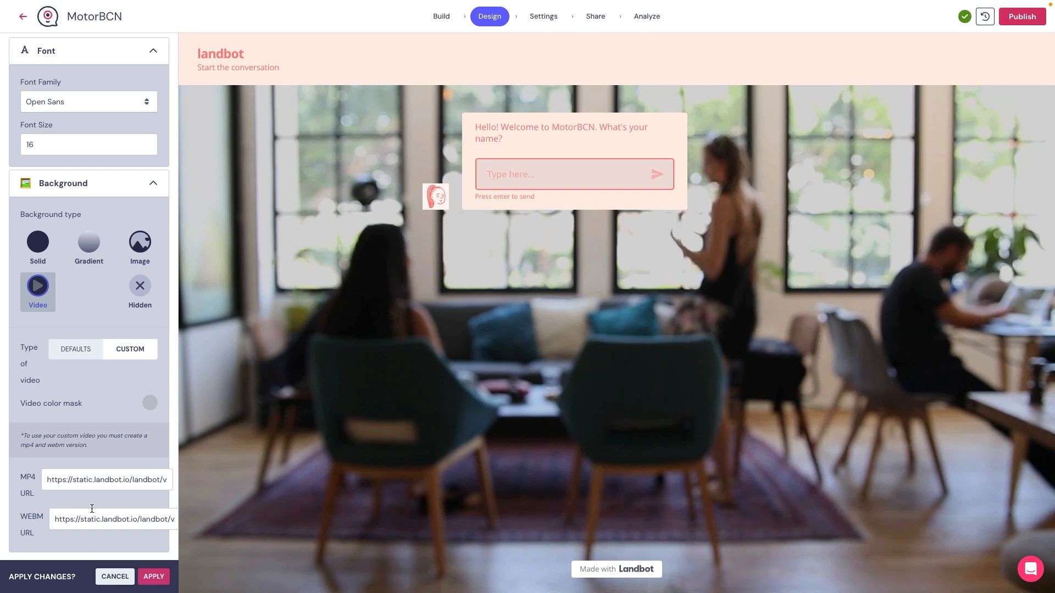
Step: Return the background type to Solid and apply the general design changes
{"action": "left_click", "coordinate": [41, 249]}
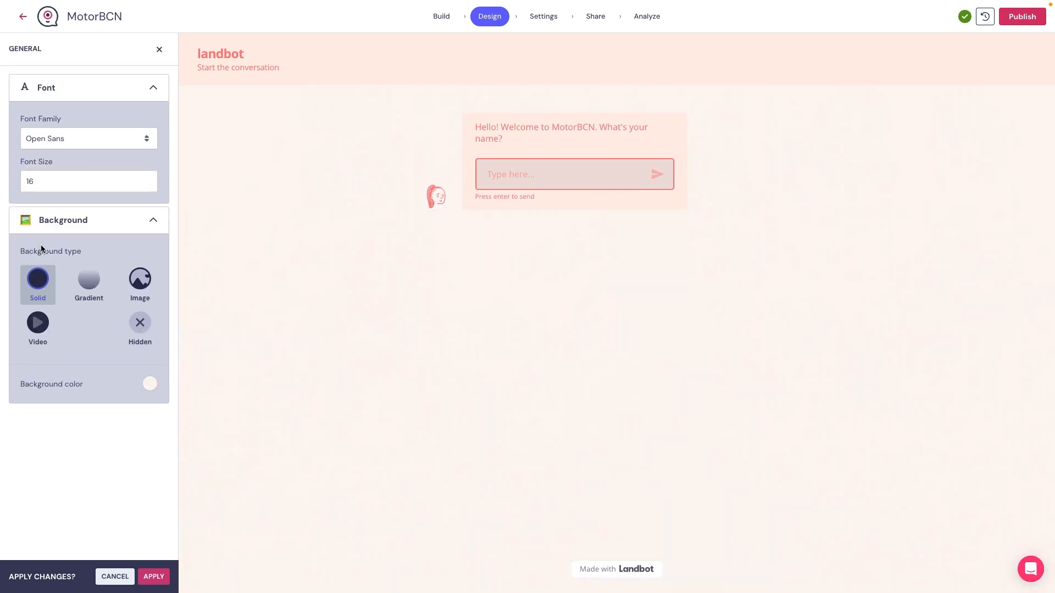
{"action": "left_click", "coordinate": [153, 576]}
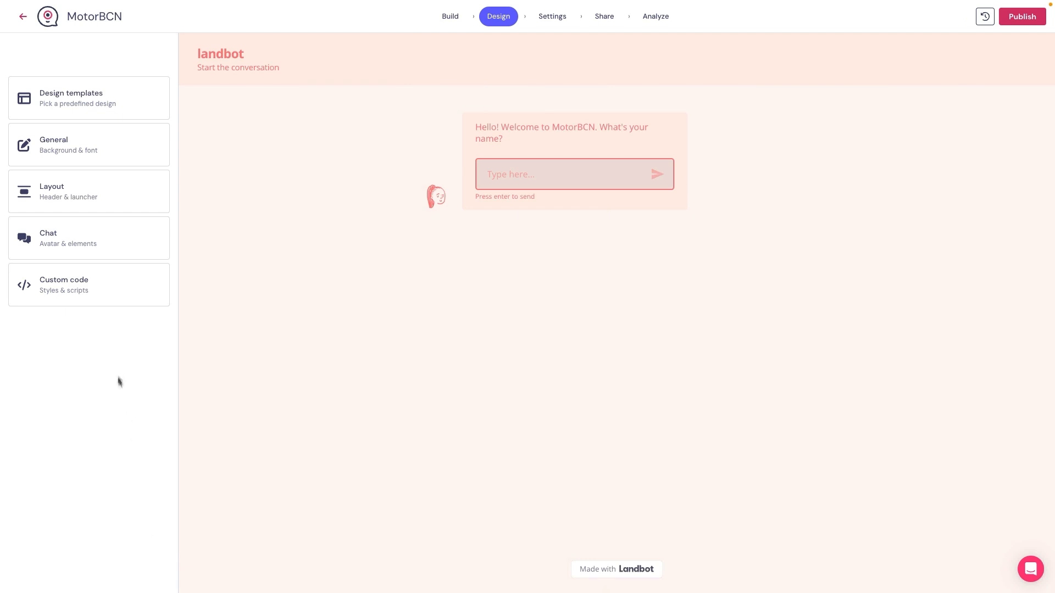
Step: In the layout settings, test switching the header off and on, and capitalise its logo text as "Landbot"
{"action": "left_click", "coordinate": [78, 200]}
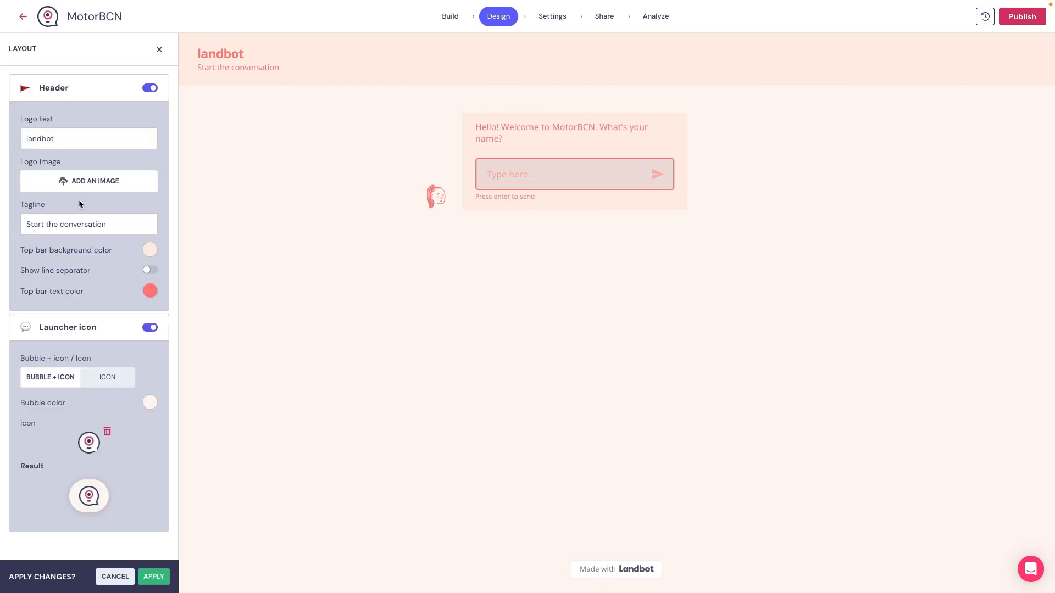
{"action": "left_click", "coordinate": [150, 89]}
{"action": "left_click", "coordinate": [151, 89]}
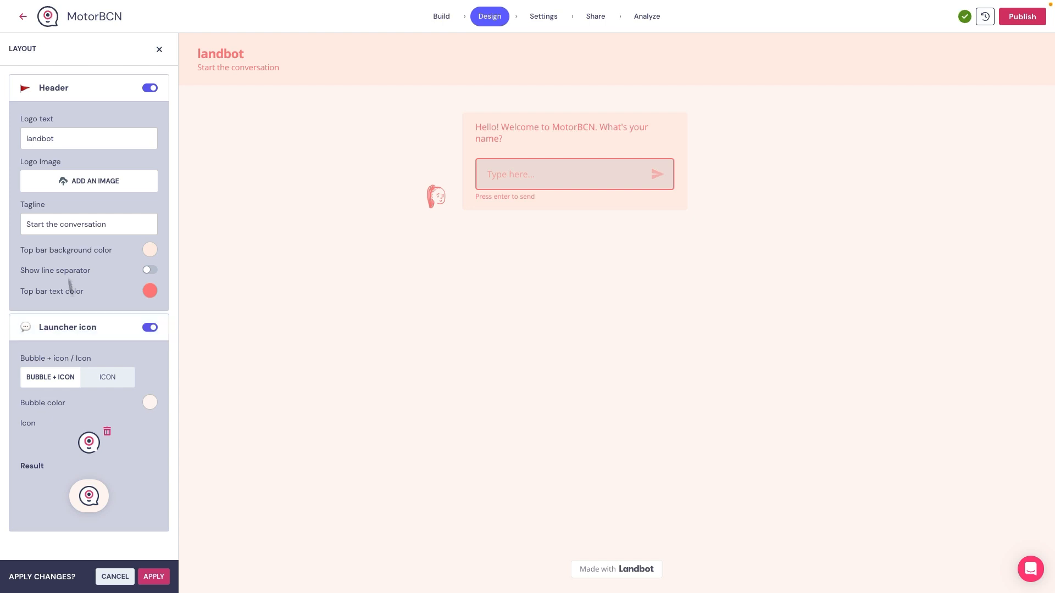
{"action": "left_click", "coordinate": [30, 138]}
{"action": "key", "text": "BackSpace"}
{"action": "type", "text": "L"}
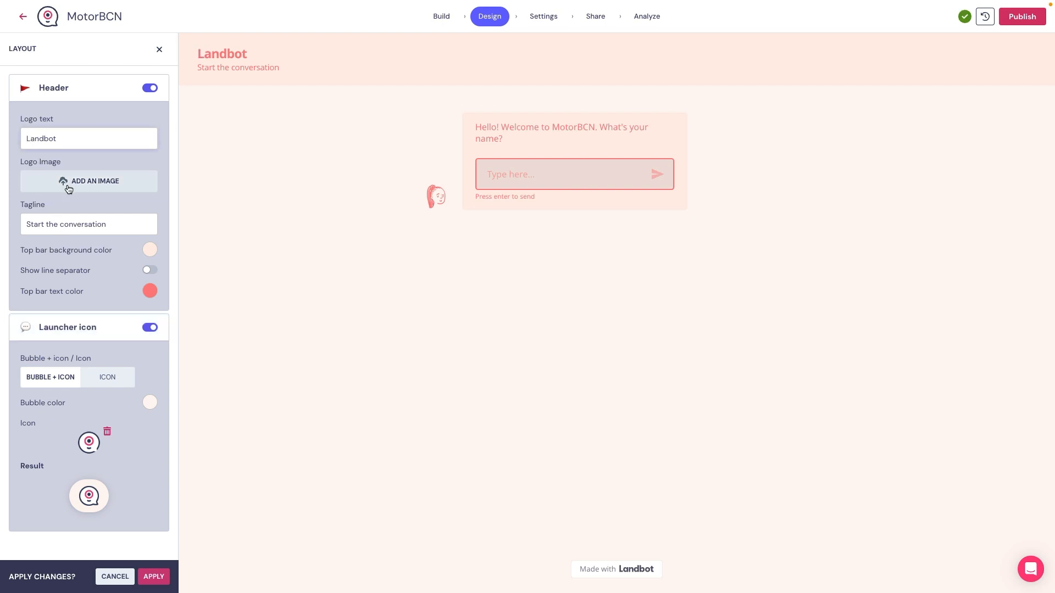
Step: Examine the URL and GIPHY sources for the header's logo image, and cancel without adding one
{"action": "left_click", "coordinate": [67, 185]}
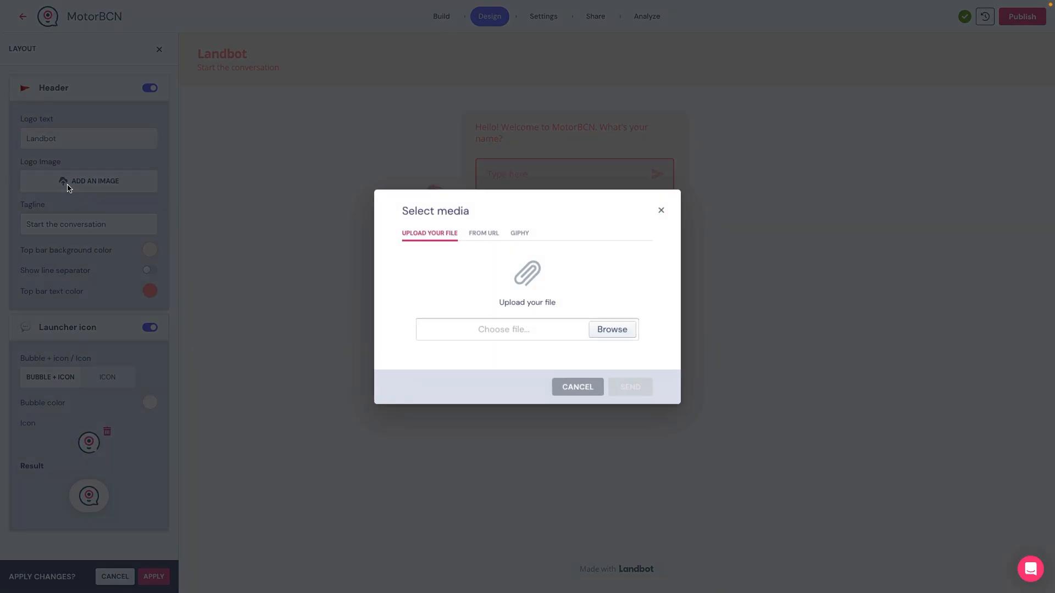
{"action": "left_click", "coordinate": [482, 237]}
{"action": "left_click", "coordinate": [524, 238]}
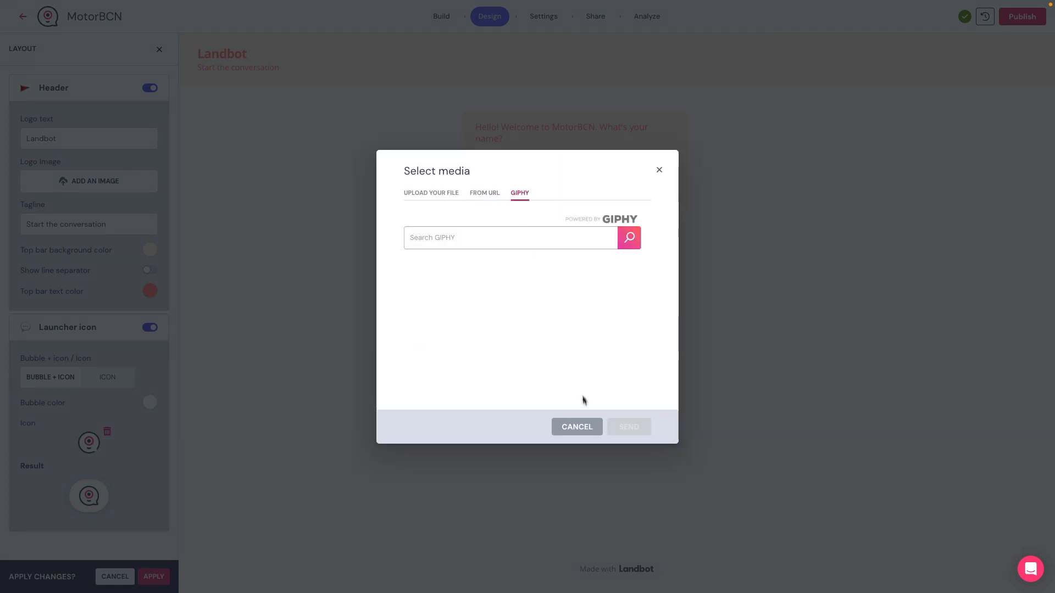
{"action": "left_click", "coordinate": [578, 428]}
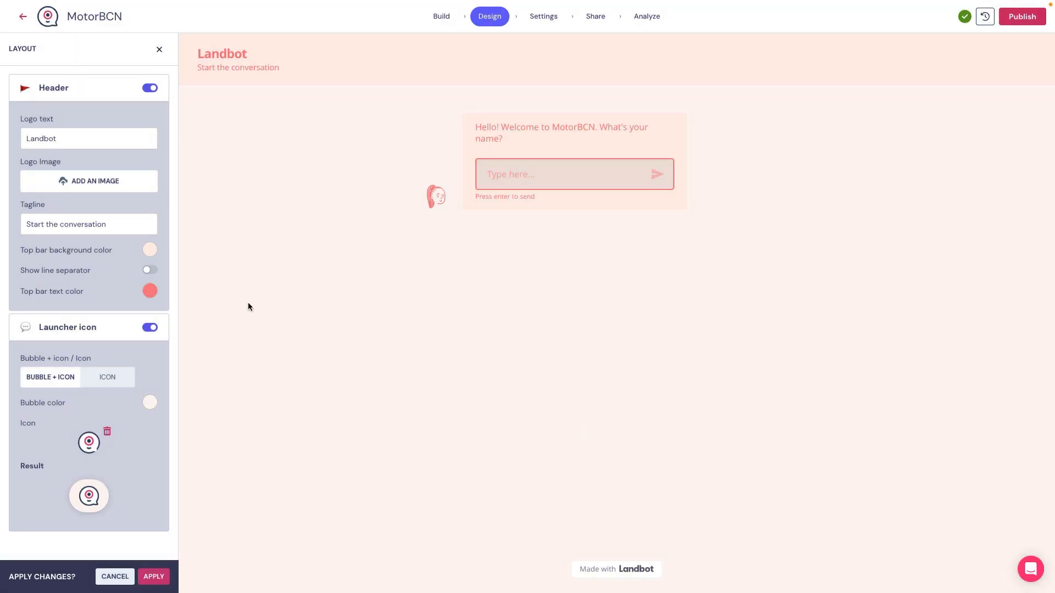
Step: Remove the header's tagline "Start the conversation"
{"action": "triple_click", "coordinate": [63, 229]}
{"action": "key", "text": "BackSpace"}
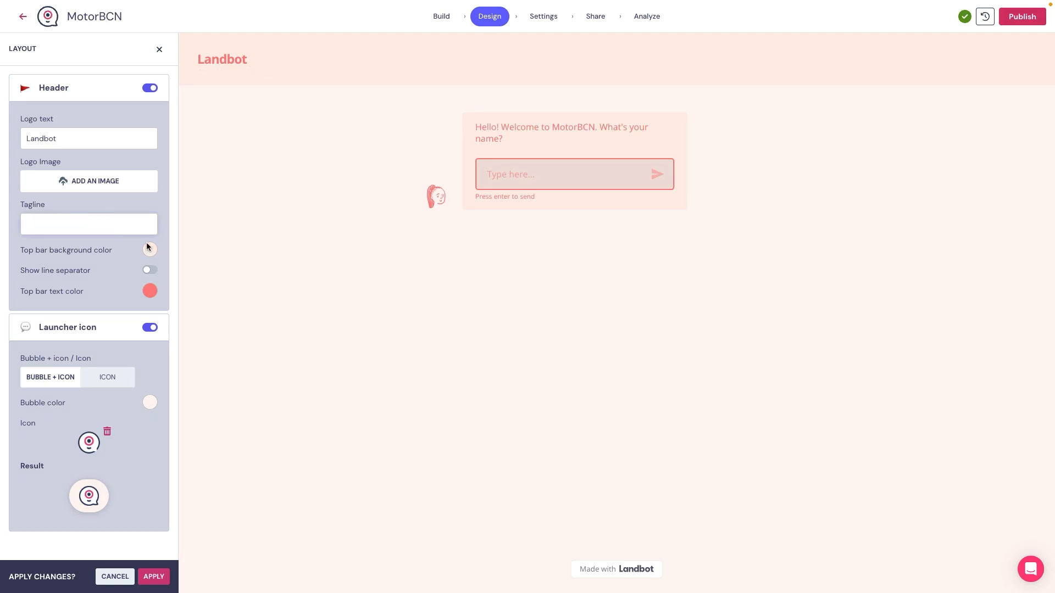
Step: Try the header's line separator on and off, leaving it off
{"action": "left_click", "coordinate": [148, 270]}
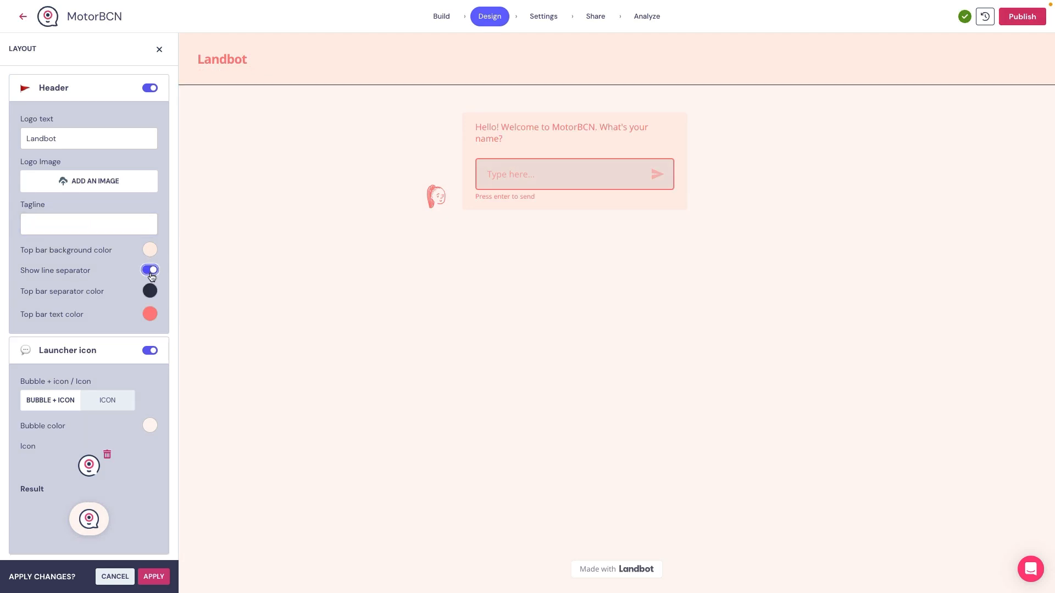
{"action": "left_click", "coordinate": [151, 274]}
{"action": "left_click", "coordinate": [150, 272]}
{"action": "left_click", "coordinate": [150, 272]}
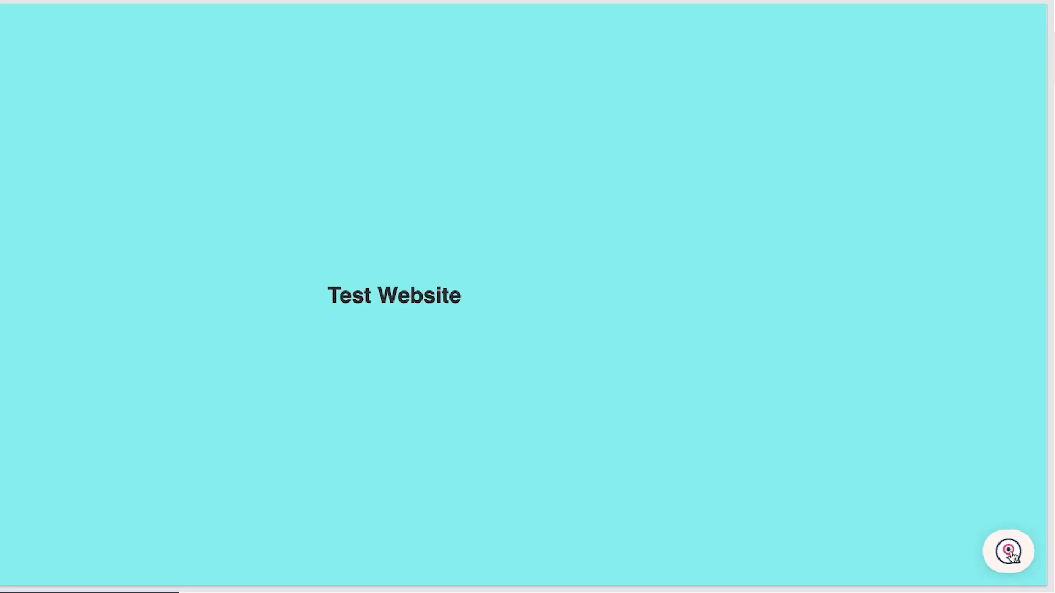
Step: Open the chat widget from its launcher icon on the test website
{"action": "left_click", "coordinate": [1010, 555]}
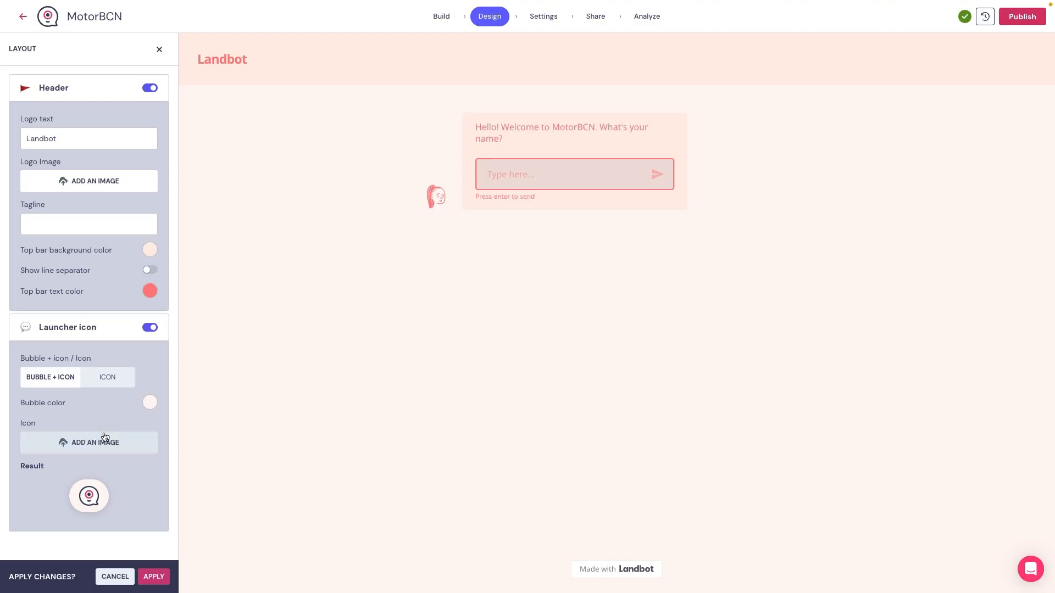
Step: Add the car image as the launcher icon from its copied URL
{"action": "left_click", "coordinate": [101, 445]}
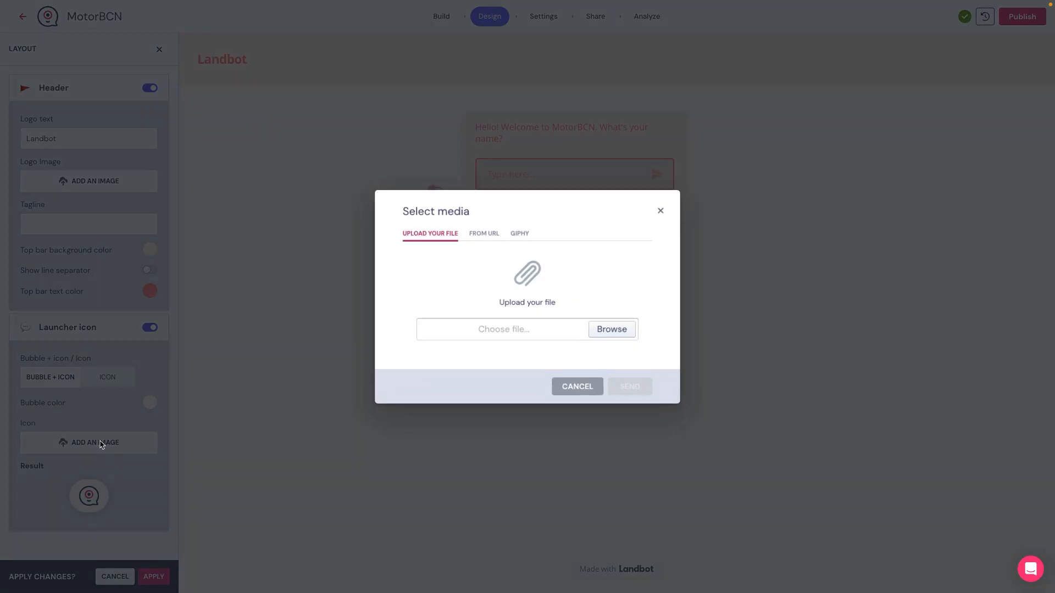
{"action": "left_click", "coordinate": [487, 240]}
{"action": "key", "text": "ctrl+v"}
{"action": "left_click", "coordinate": [629, 385]}
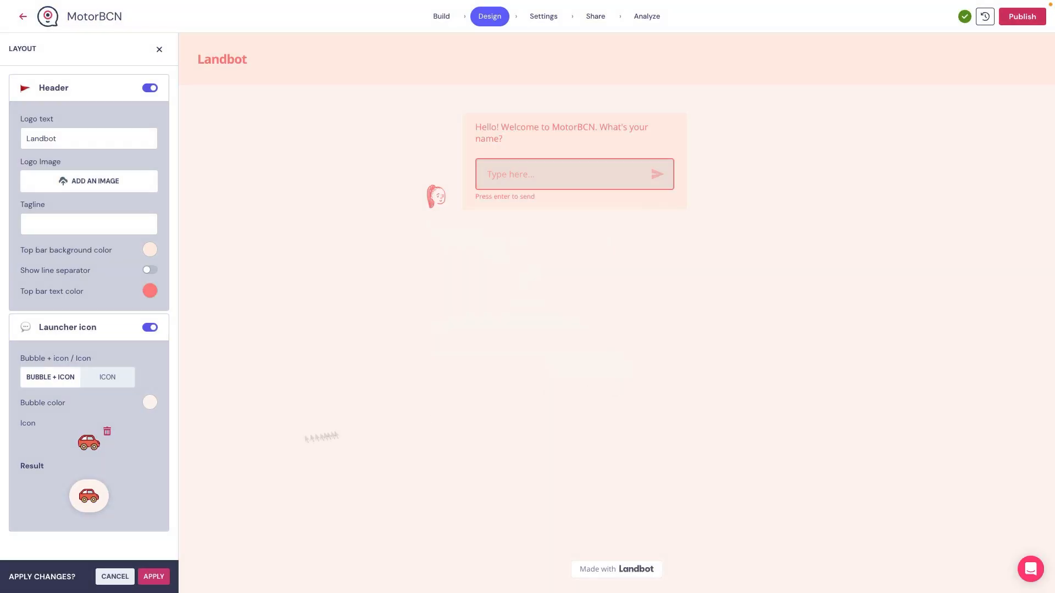
Step: Keep the launcher's Bubble + Icon style, set its bubble color to a slightly darker peach, and apply the layout changes
{"action": "left_click", "coordinate": [104, 382]}
{"action": "left_click", "coordinate": [58, 385]}
{"action": "left_click", "coordinate": [150, 401]}
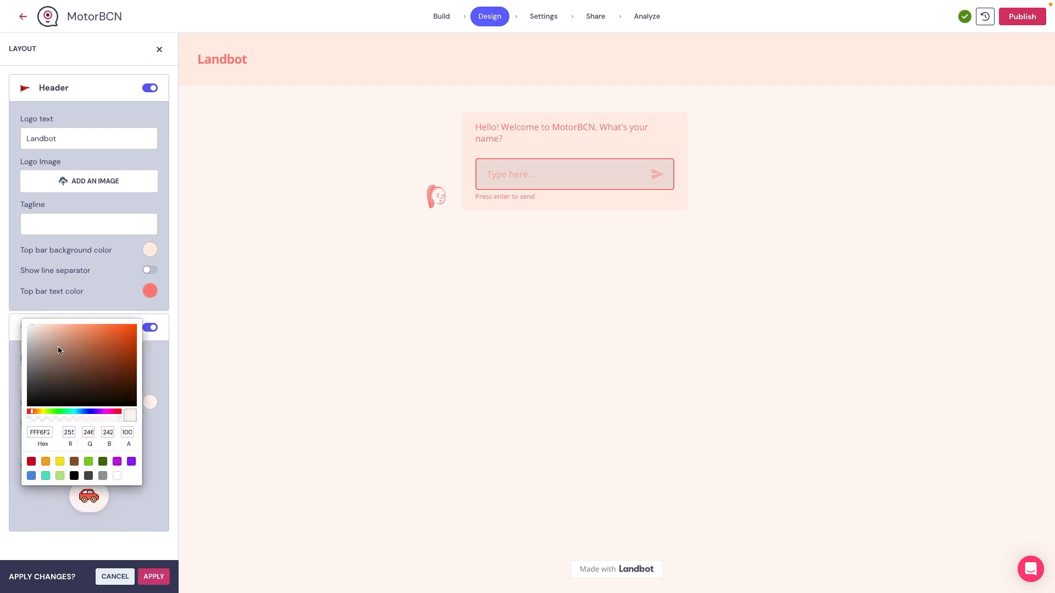
{"action": "mouse_move", "coordinate": [39, 334]}
{"action": "left_mouse_down"}
{"action": "mouse_move", "coordinate": [66, 337]}
{"action": "mouse_move", "coordinate": [37, 324]}
{"action": "left_mouse_up"}
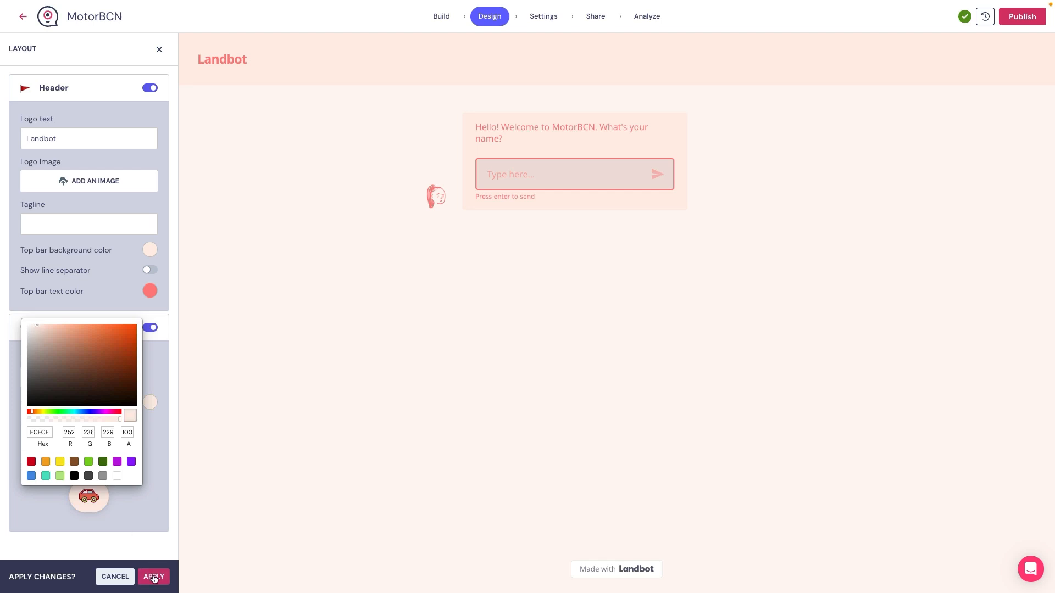
{"action": "left_click", "coordinate": [154, 577]}
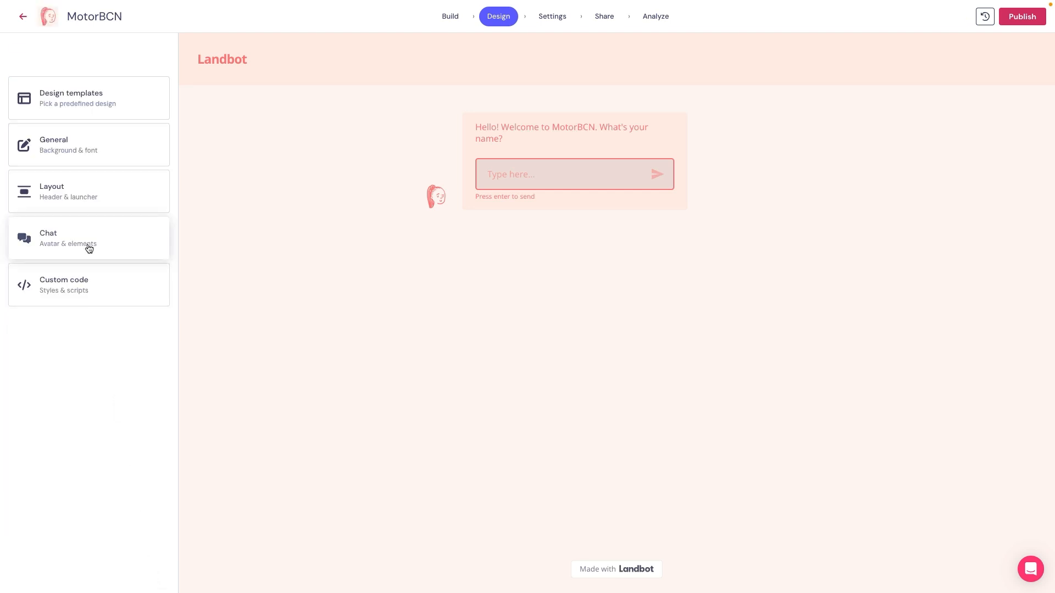
Step: Open the chat design settings and answer the name question in the bot preview with a first name
{"action": "left_click", "coordinate": [88, 248]}
{"action": "left_click", "coordinate": [551, 183]}
{"action": "type", "text": "Nik"}
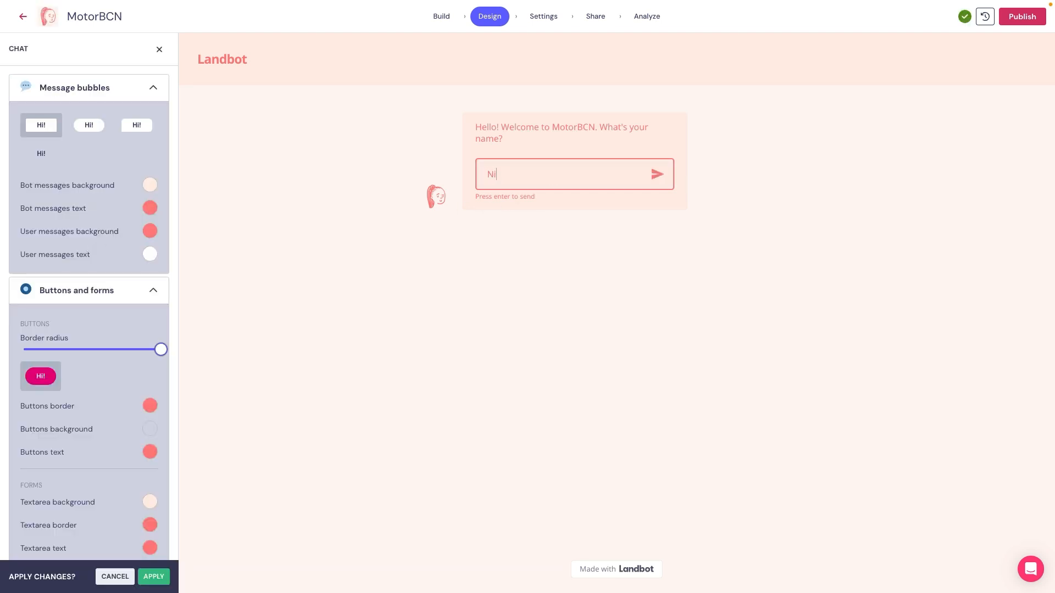
{"action": "key", "text": "Return"}
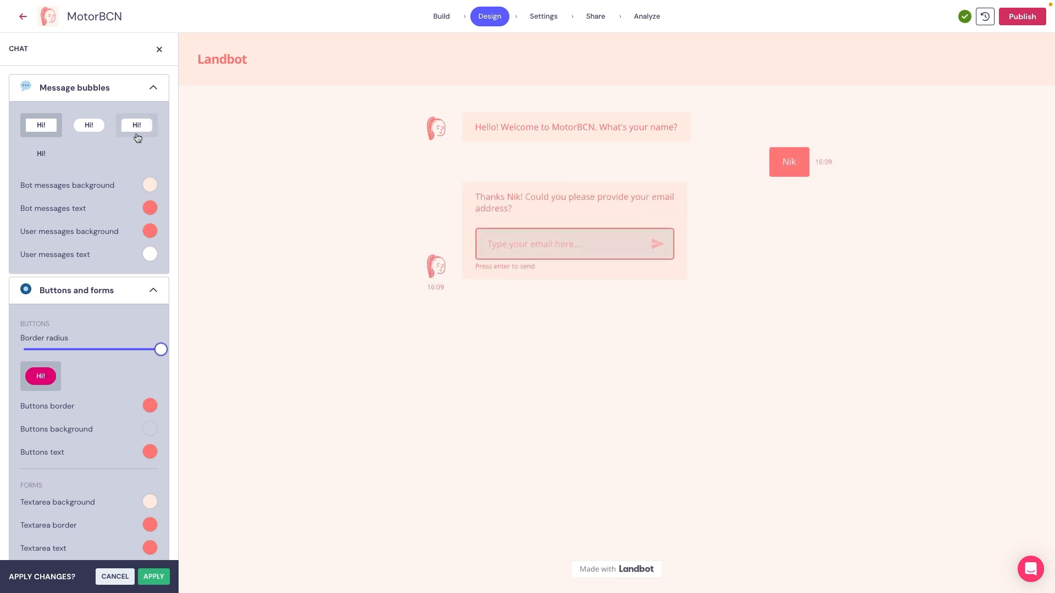
Step: Switch the message bubbles to the rounded style with one squared corner, and try adjusting the buttons' border radius
{"action": "left_click", "coordinate": [140, 128]}
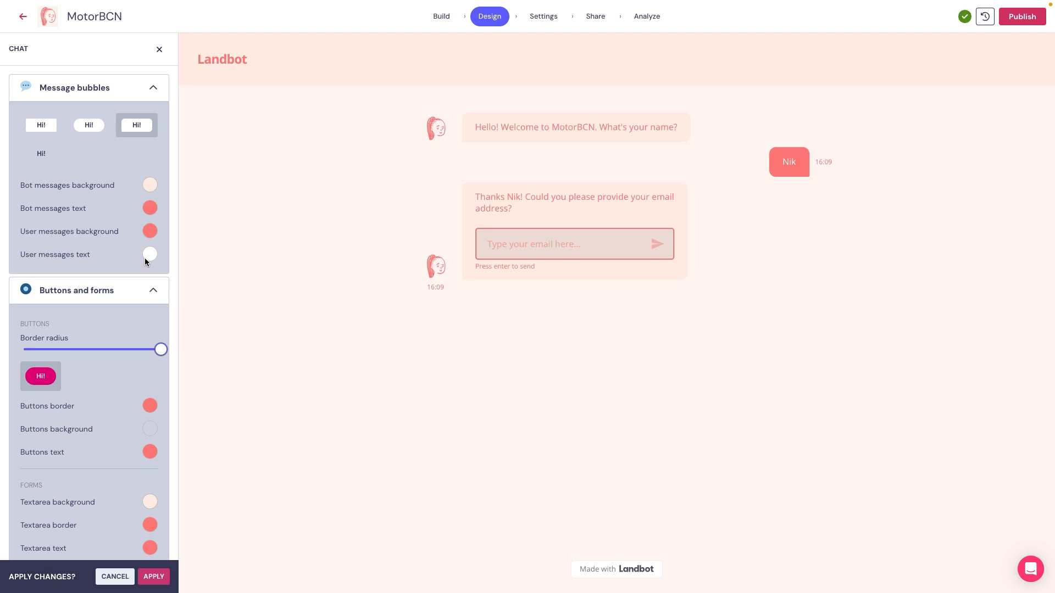
{"action": "scroll", "coordinate": [144, 258], "scroll_direction": "down", "scroll_amount": 2}
{"action": "mouse_move", "coordinate": [161, 231]}
{"action": "left_mouse_down"}
{"action": "mouse_move", "coordinate": [68, 231]}
{"action": "mouse_move", "coordinate": [158, 231]}
{"action": "left_mouse_up"}
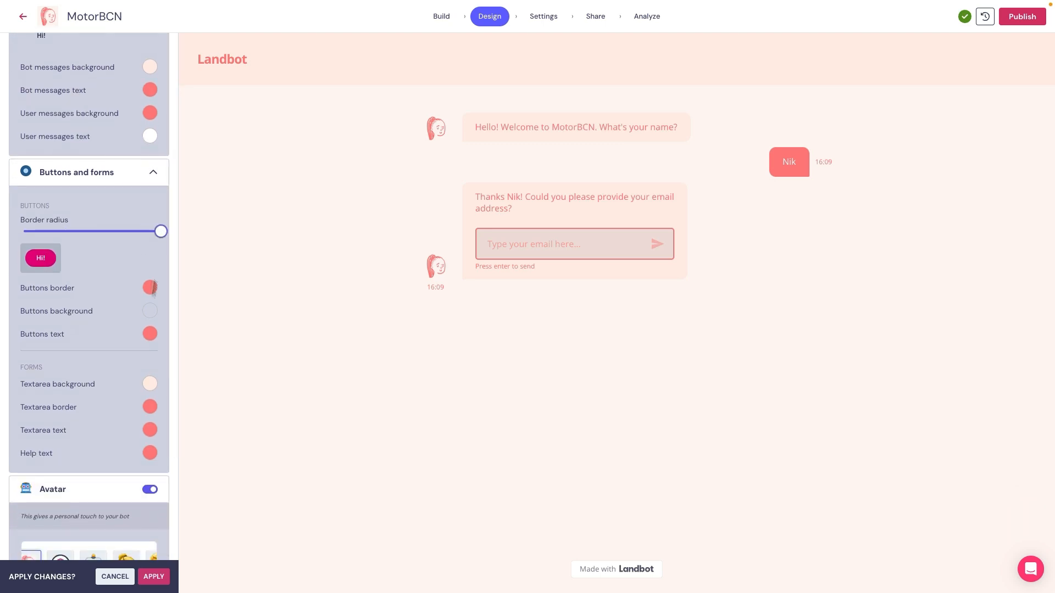
Step: Try the preset avatars of the dark-haired portrait and the person with a laptop
{"action": "scroll", "coordinate": [136, 398], "scroll_direction": "down", "scroll_amount": 4}
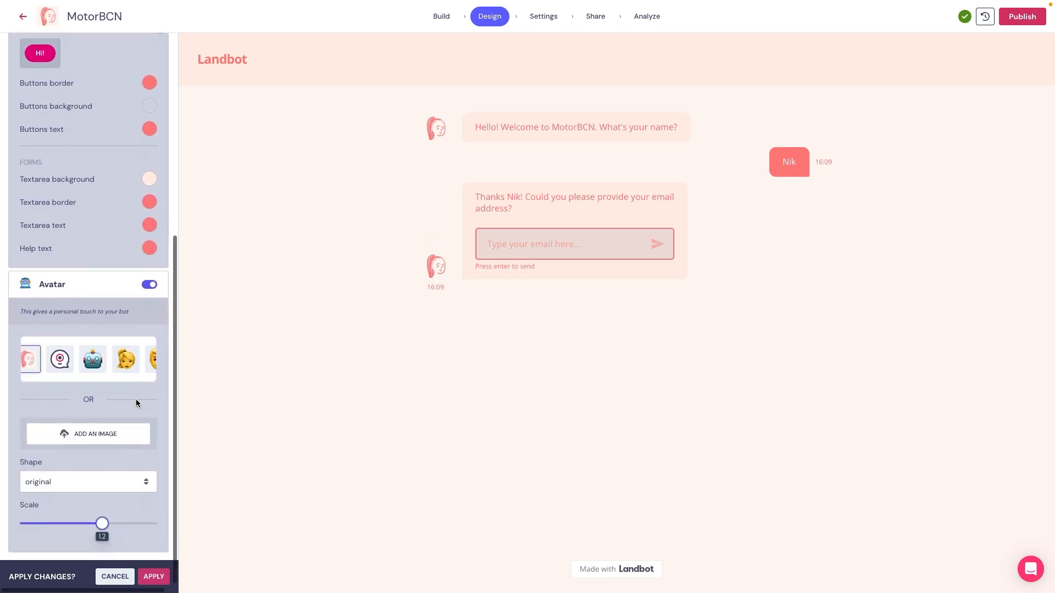
{"action": "scroll", "coordinate": [86, 360], "scroll_direction": "right", "scroll_amount": 5}
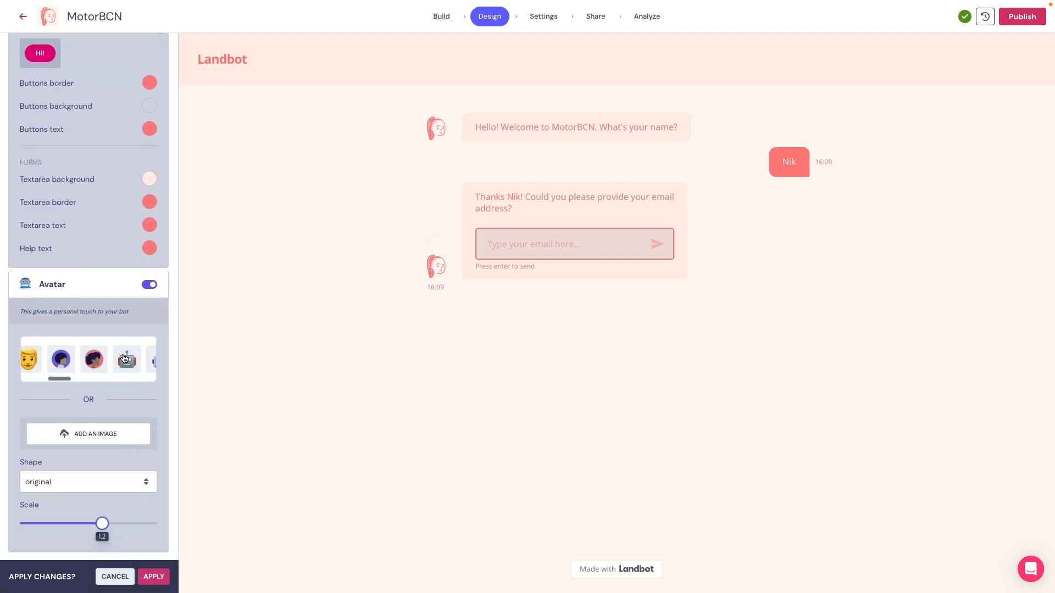
{"action": "left_click", "coordinate": [86, 361]}
{"action": "scroll", "coordinate": [86, 360], "scroll_direction": "right", "scroll_amount": 3}
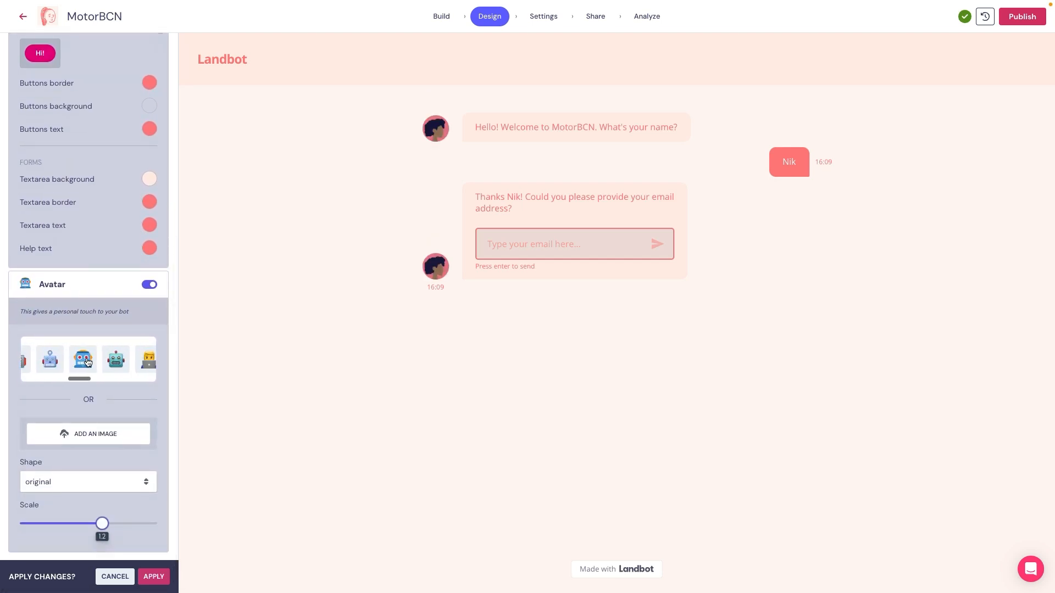
{"action": "left_click", "coordinate": [149, 365]}
Step: Use the car image from its copied URL as the avatar at scale 1.5, and apply the chat changes
{"action": "left_click", "coordinate": [112, 440]}
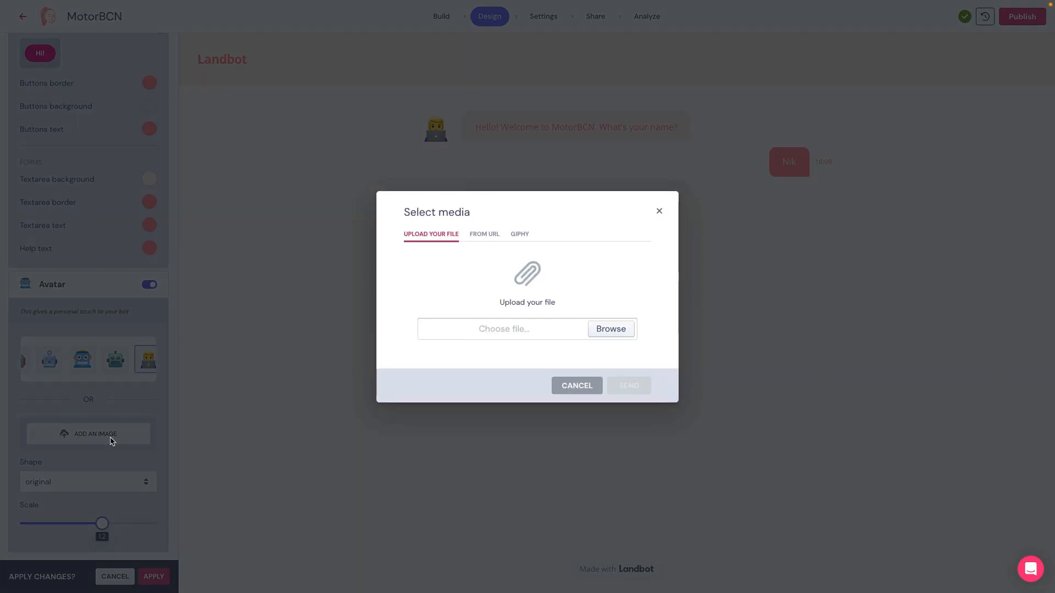
{"action": "left_click", "coordinate": [474, 234]}
{"action": "key", "text": "ctrl+v"}
{"action": "left_click", "coordinate": [636, 391]}
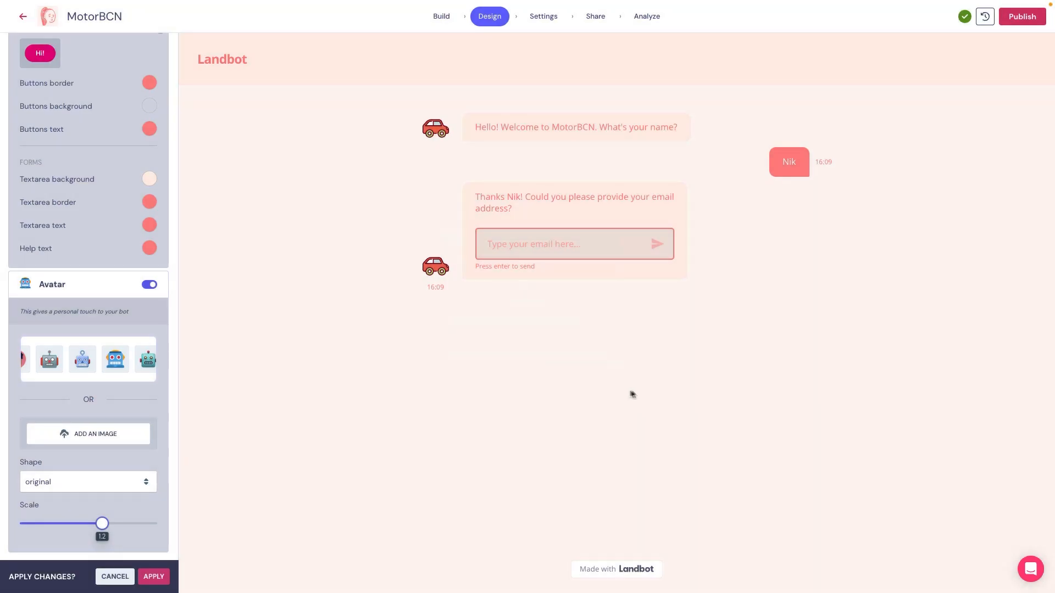
{"action": "mouse_move", "coordinate": [102, 524]}
{"action": "left_mouse_down"}
{"action": "mouse_move", "coordinate": [138, 525]}
{"action": "mouse_move", "coordinate": [108, 525]}
{"action": "mouse_move", "coordinate": [124, 525]}
{"action": "left_mouse_up"}
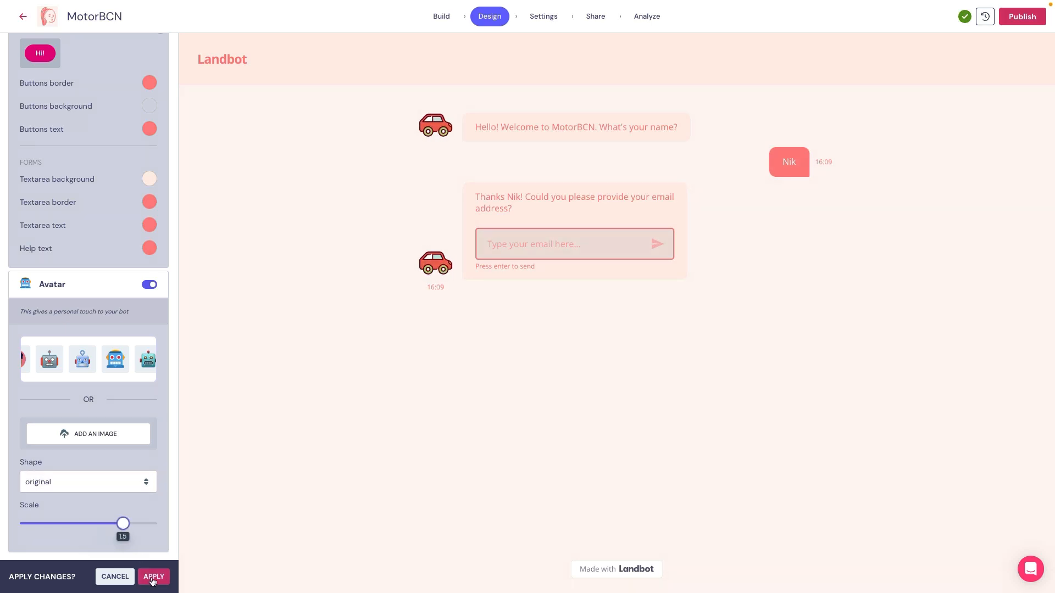
{"action": "left_click", "coordinate": [154, 577]}
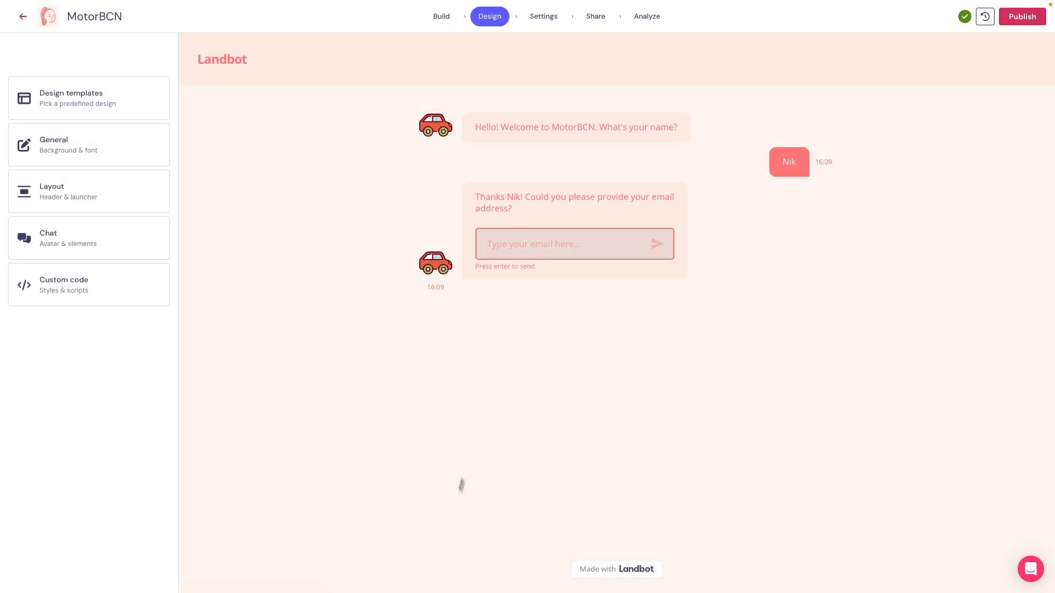
Step: Hide the Landbot.io branding in the bot's general settings and apply the changes
{"action": "left_click", "coordinate": [544, 16]}
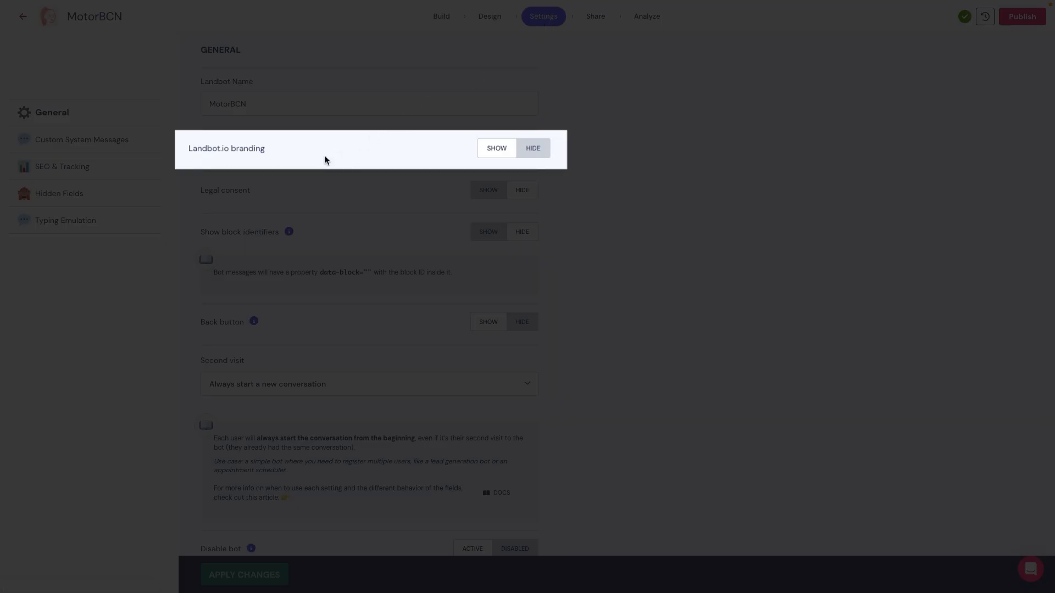
{"action": "left_click", "coordinate": [532, 150]}
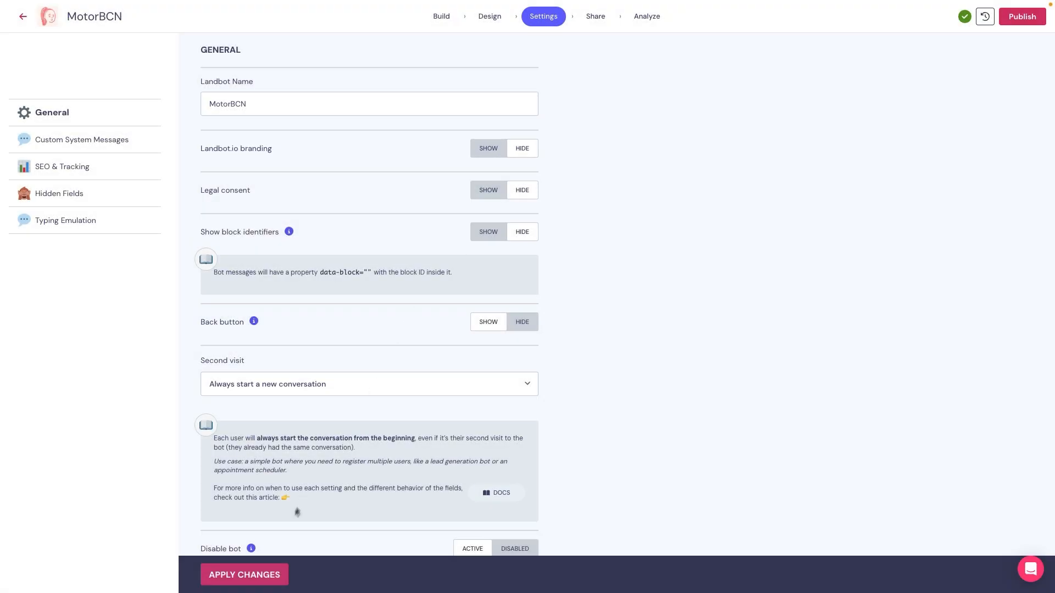
{"action": "left_click", "coordinate": [248, 580]}
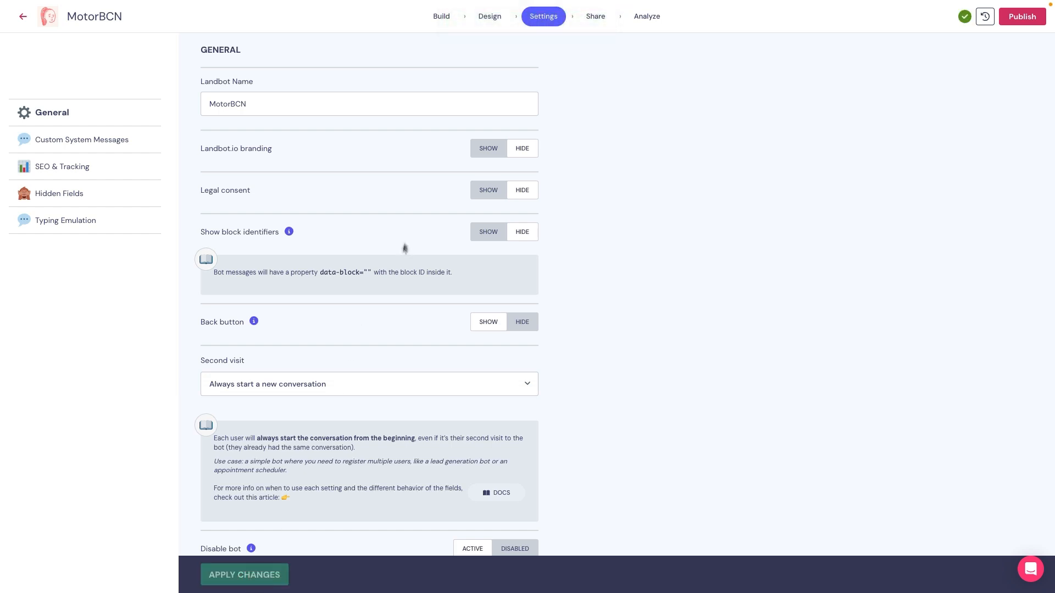
Step: In the design's custom CSS, try left offsets of 200, 300, 400 and 500 px for the welcome block
{"action": "left_click", "coordinate": [492, 20]}
{"action": "left_click", "coordinate": [124, 284]}
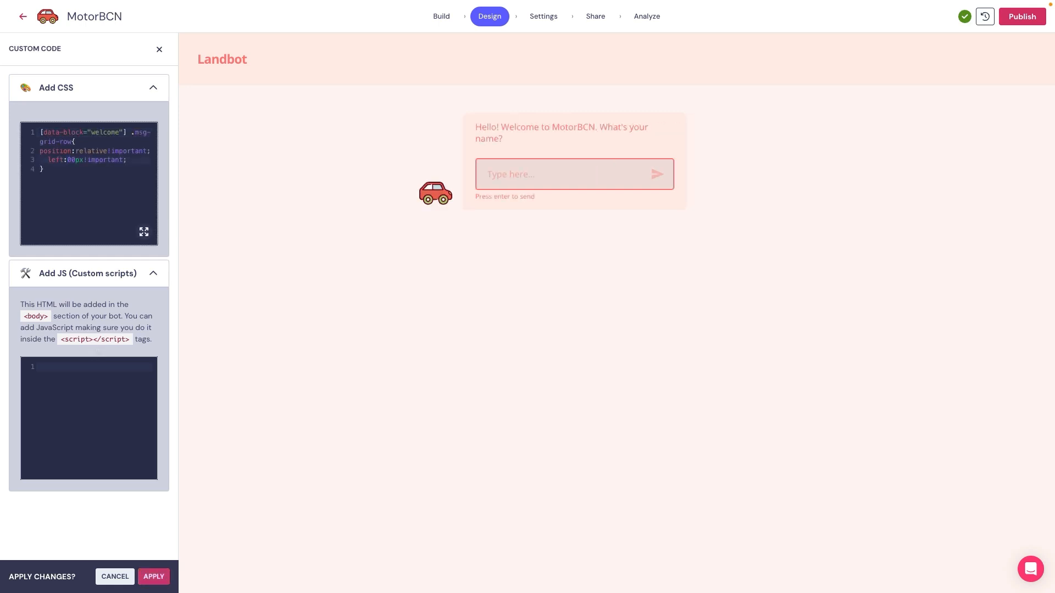
{"action": "type", "text": "2"}
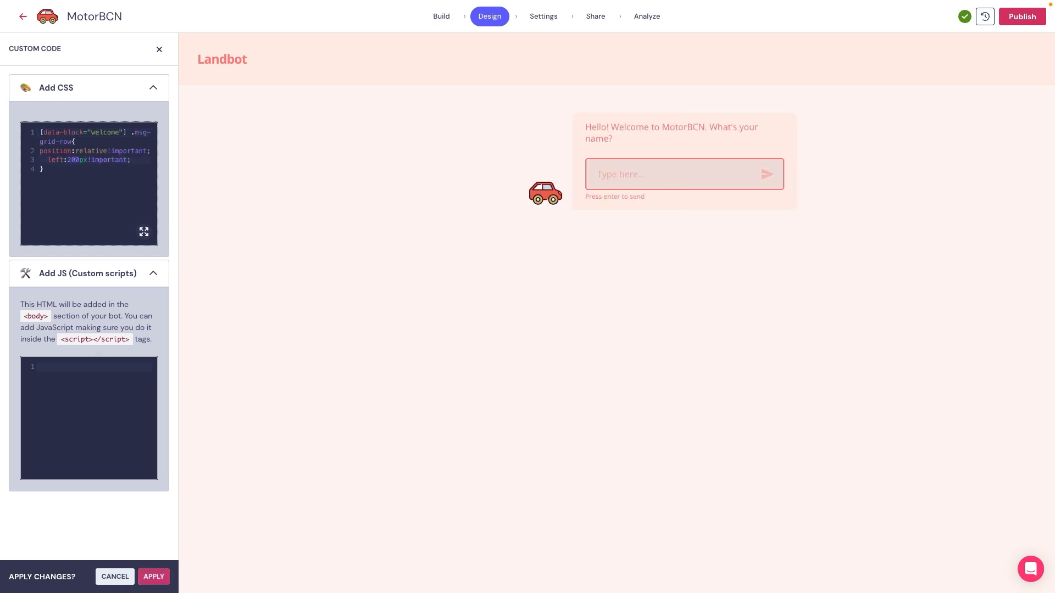
{"action": "key", "text": "BackSpace"}
{"action": "type", "text": "3"}
{"action": "key", "text": "BackSpace"}
{"action": "type", "text": "4"}
{"action": "key", "text": "BackSpace"}
{"action": "type", "text": "5"}
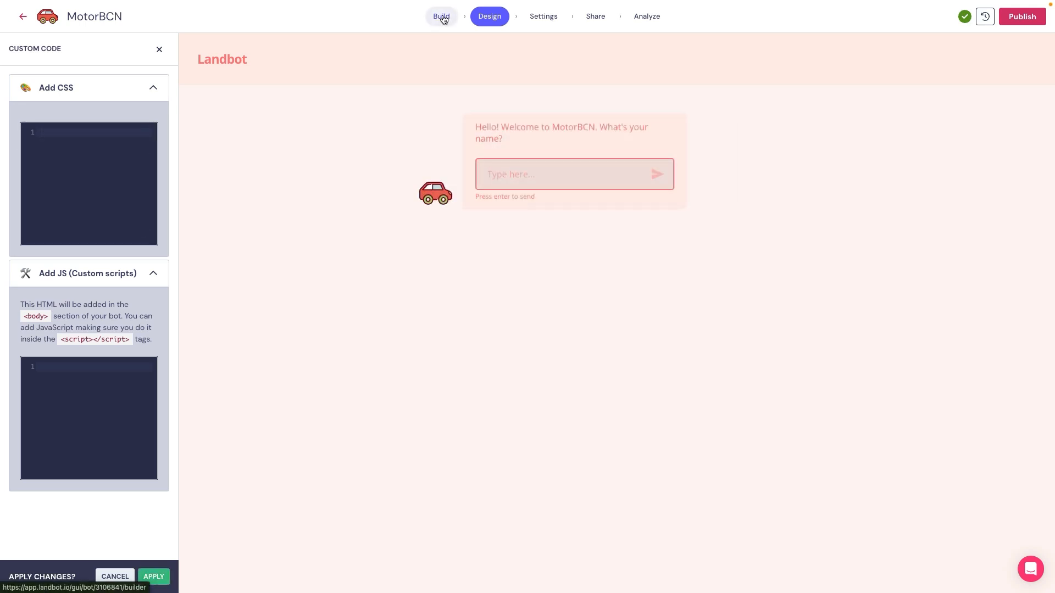
Step: Copy the block id of the "Hello! Welcome to MotorBCN" question in the bot's flow
{"action": "left_click", "coordinate": [441, 16]}
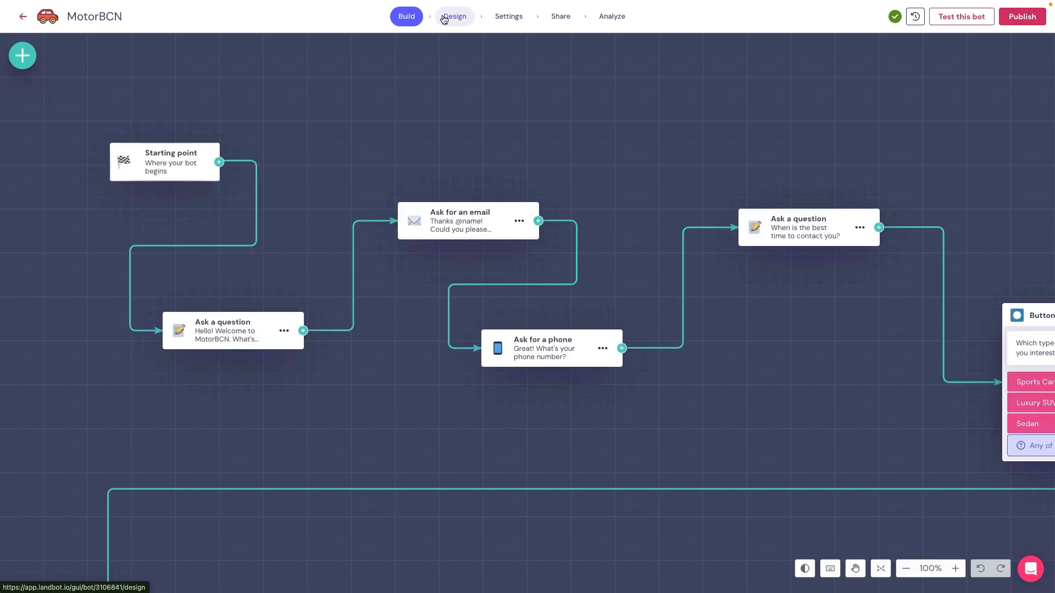
{"action": "left_click", "coordinate": [284, 331]}
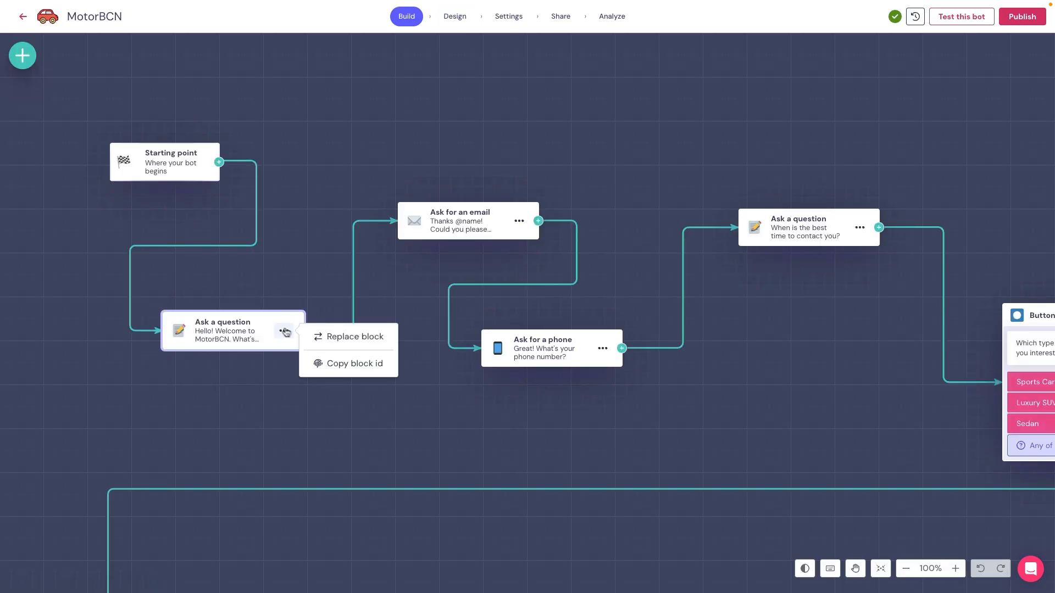
{"action": "left_click", "coordinate": [341, 364]}
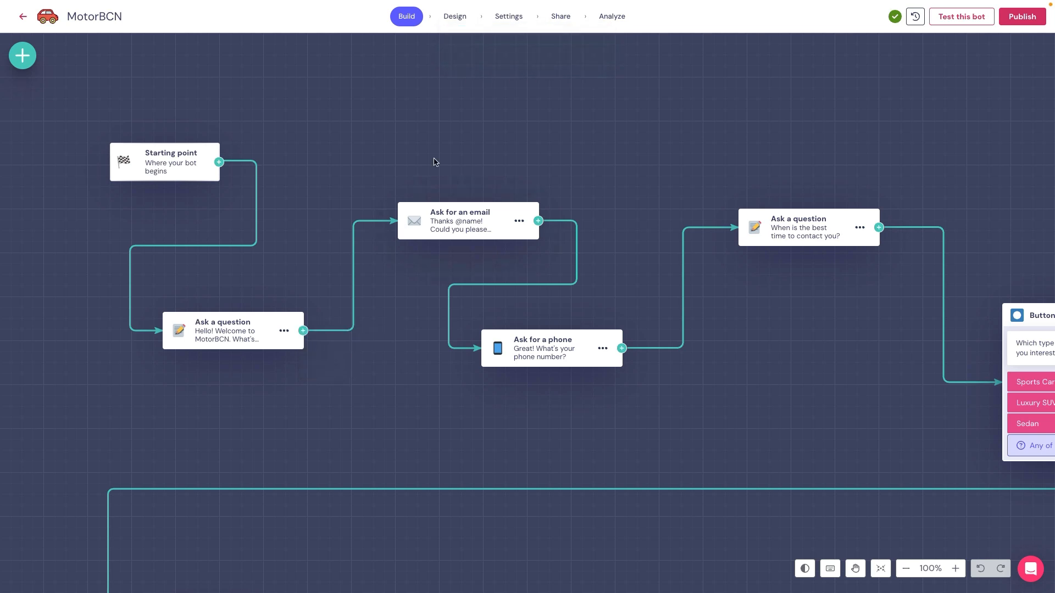
Step: Add the welcome block's positioning CSS to the design's custom code, try a left offset of 60 px, and close it without applying
{"action": "left_click", "coordinate": [455, 17]}
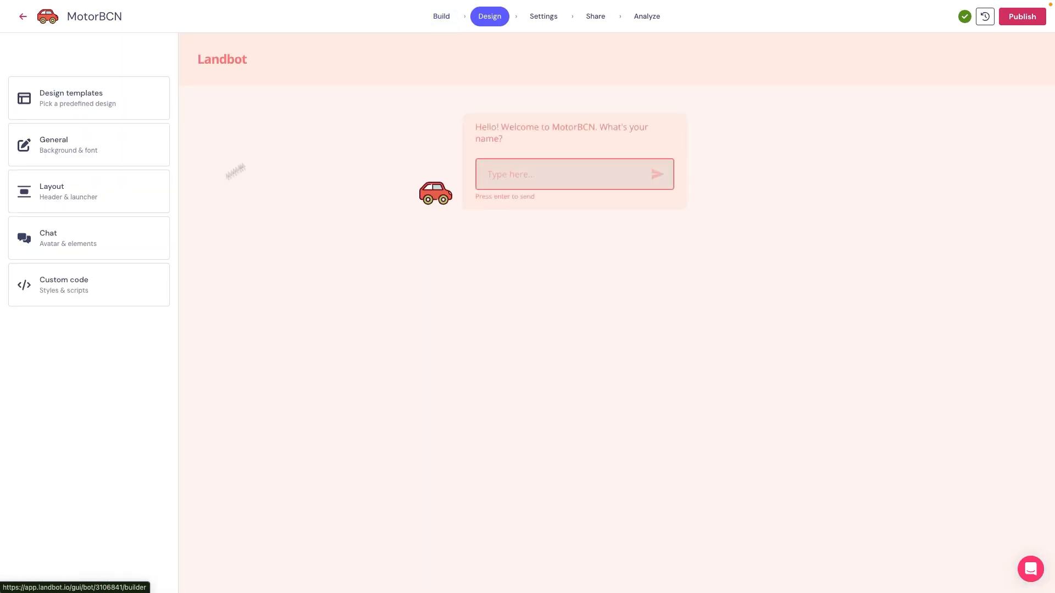
{"action": "left_click", "coordinate": [73, 284]}
{"action": "left_click", "coordinate": [63, 228]}
{"action": "key", "text": "ctrl+v"}
{"action": "left_click", "coordinate": [70, 160]}
{"action": "type", "text": "6"}
{"action": "key", "text": "BackSpace"}
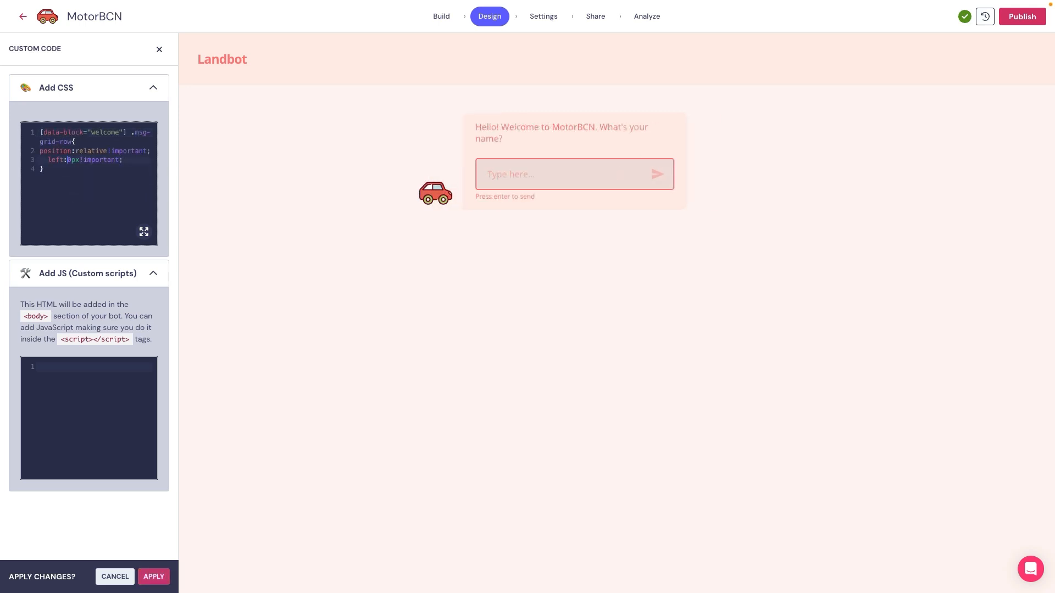
{"action": "type", "text": "6"}
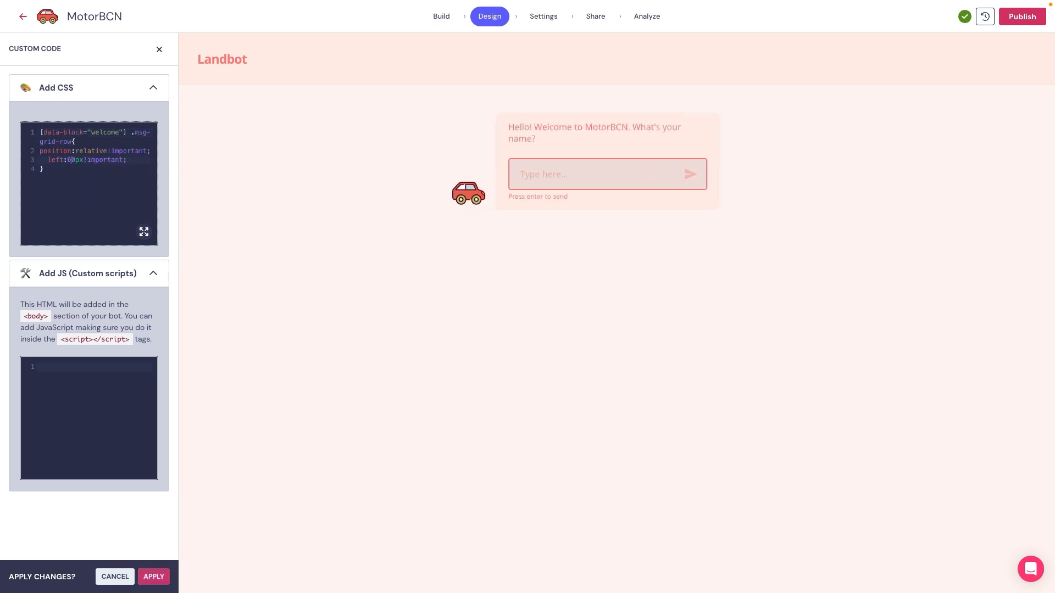
{"action": "left_click", "coordinate": [160, 49]}
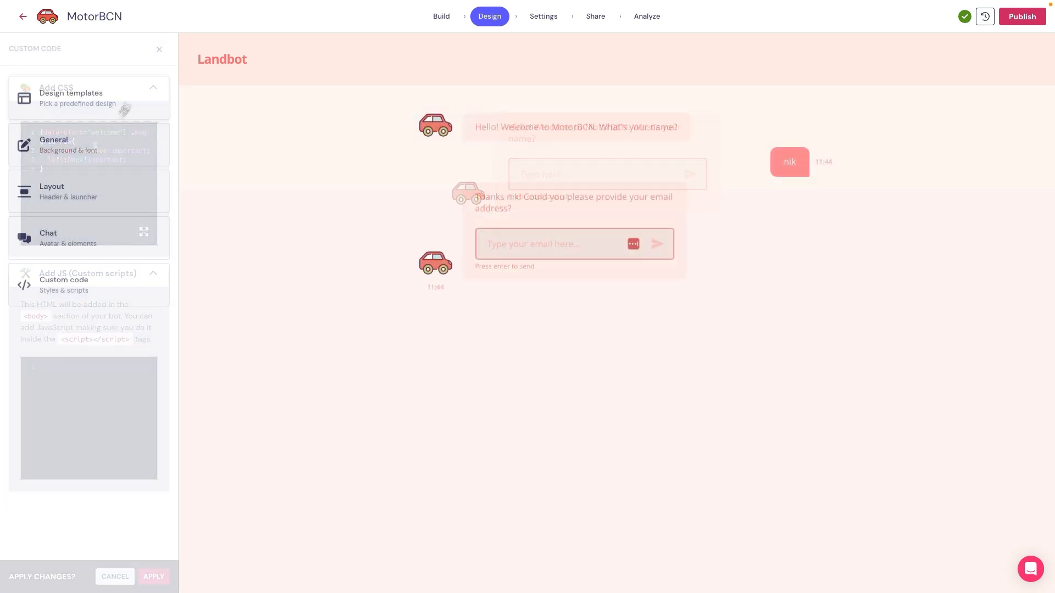
Step: Look through the available font families in the general design settings, and browse Google Fonts for other typefaces
{"action": "left_click", "coordinate": [90, 148]}
{"action": "left_click", "coordinate": [94, 152]}
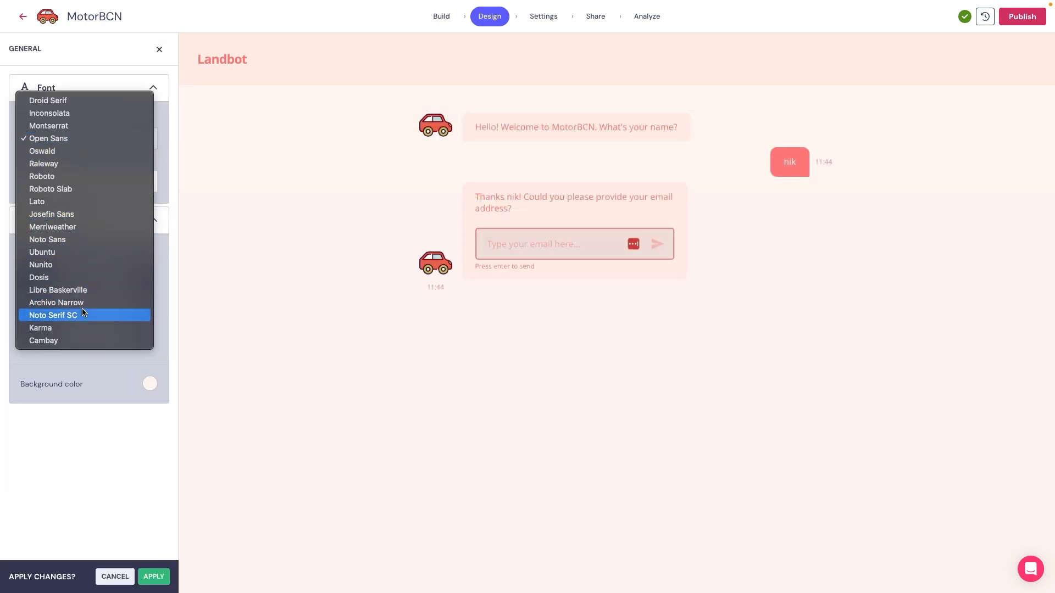
{"action": "key", "text": "ctrl+Right"}
{"action": "scroll", "coordinate": [342, 343], "scroll_direction": "down", "scroll_amount": 2}
{"action": "scroll", "coordinate": [341, 344], "scroll_direction": "down", "scroll_amount": 15}
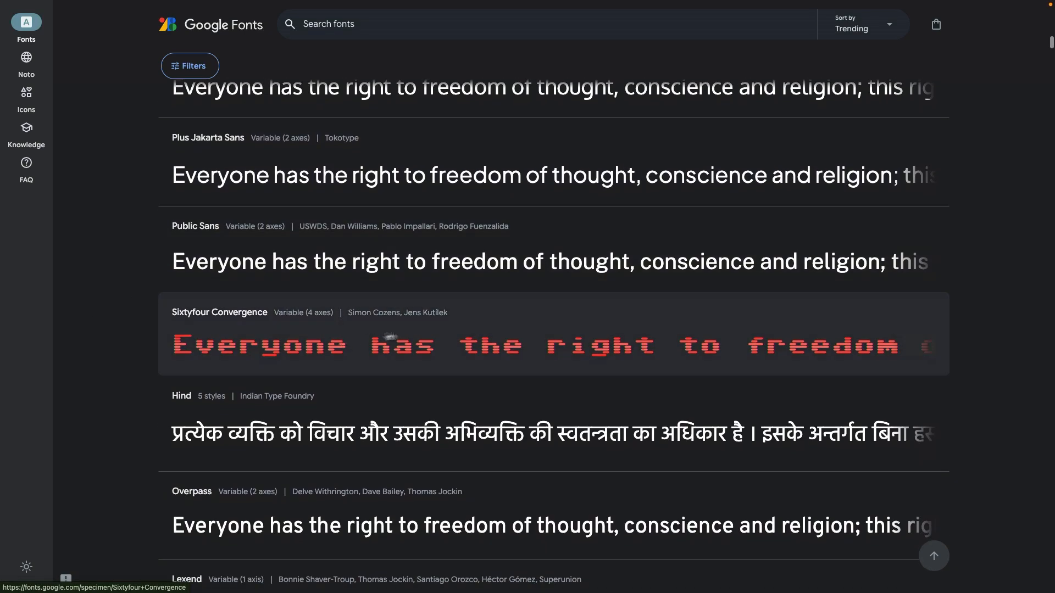
{"action": "left_click", "coordinate": [369, 339]}
{"action": "left_click", "coordinate": [913, 76]}
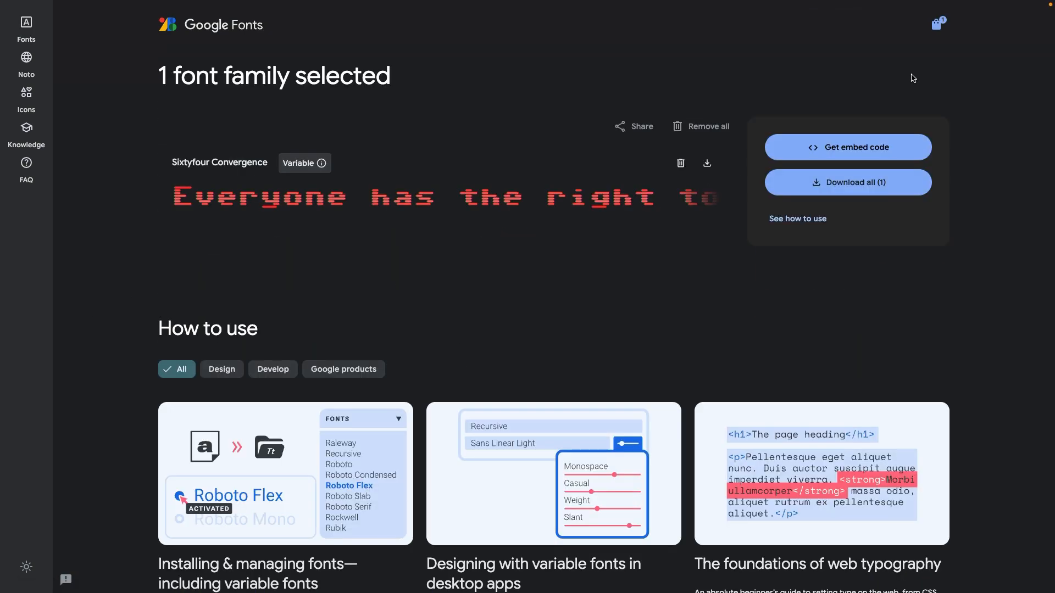
{"action": "left_click", "coordinate": [843, 147]}
{"action": "left_click", "coordinate": [543, 177]}
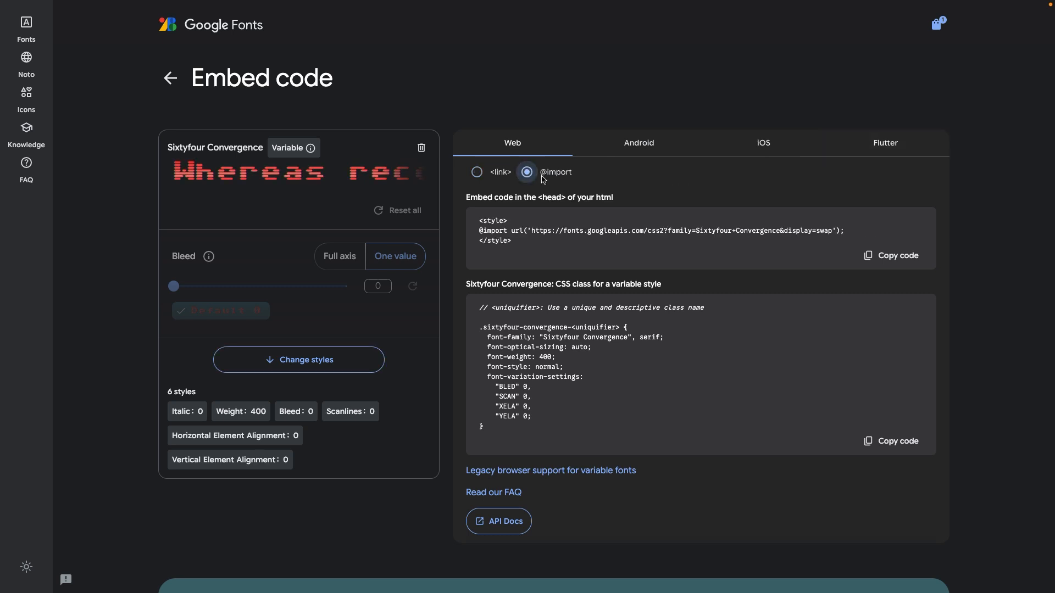
{"action": "left_click_drag", "start_coordinate": [478, 230], "coordinate": [843, 230]}
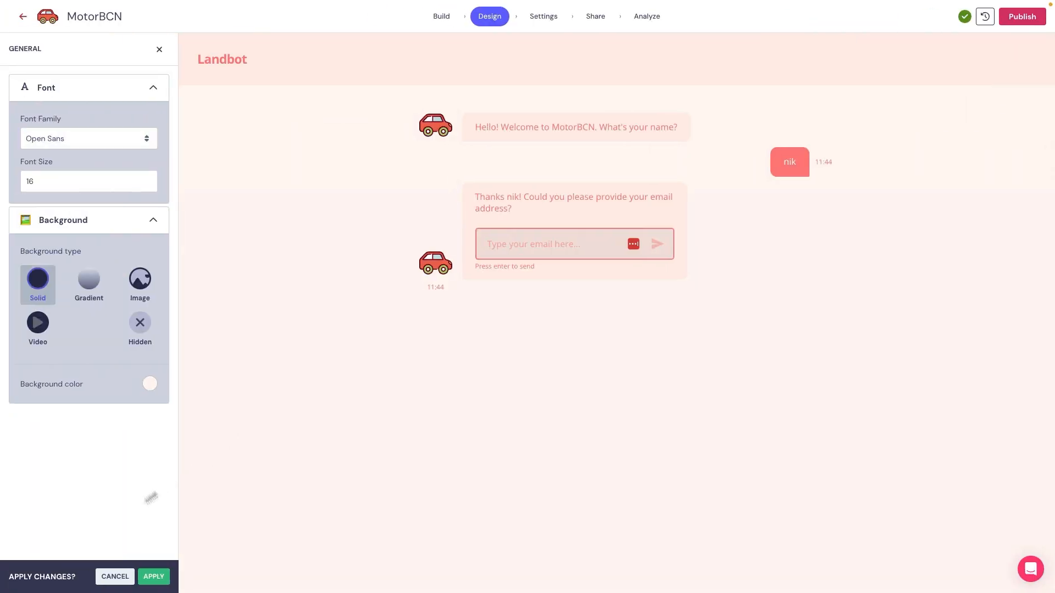
{"action": "left_click", "coordinate": [113, 575]}
{"action": "left_click", "coordinate": [96, 283]}
{"action": "left_click", "coordinate": [90, 202]}
{"action": "key", "text": "ctrl+v"}
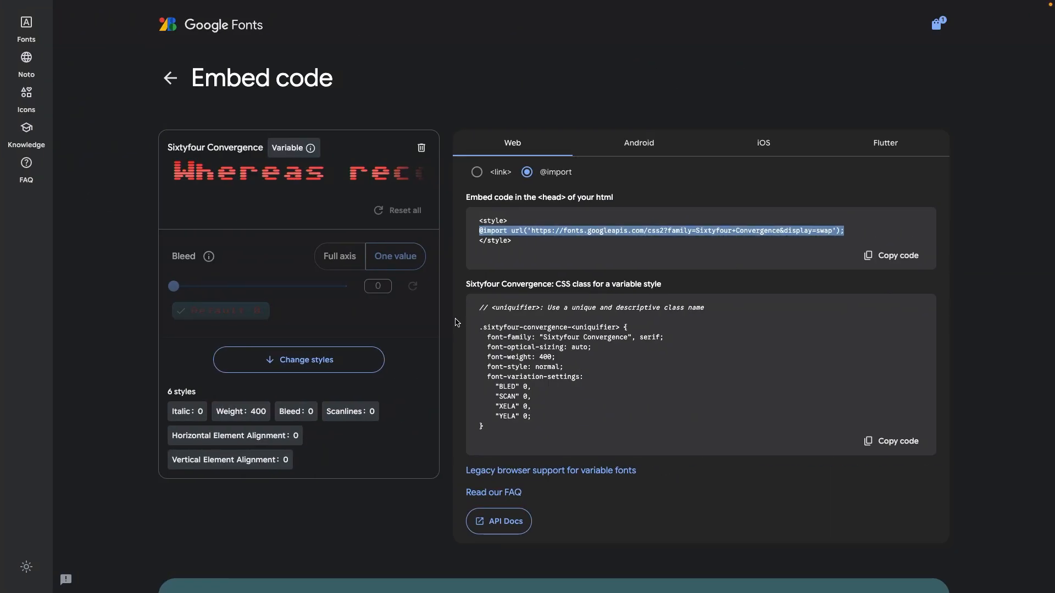
{"action": "left_click_drag", "start_coordinate": [487, 337], "coordinate": [681, 339]}
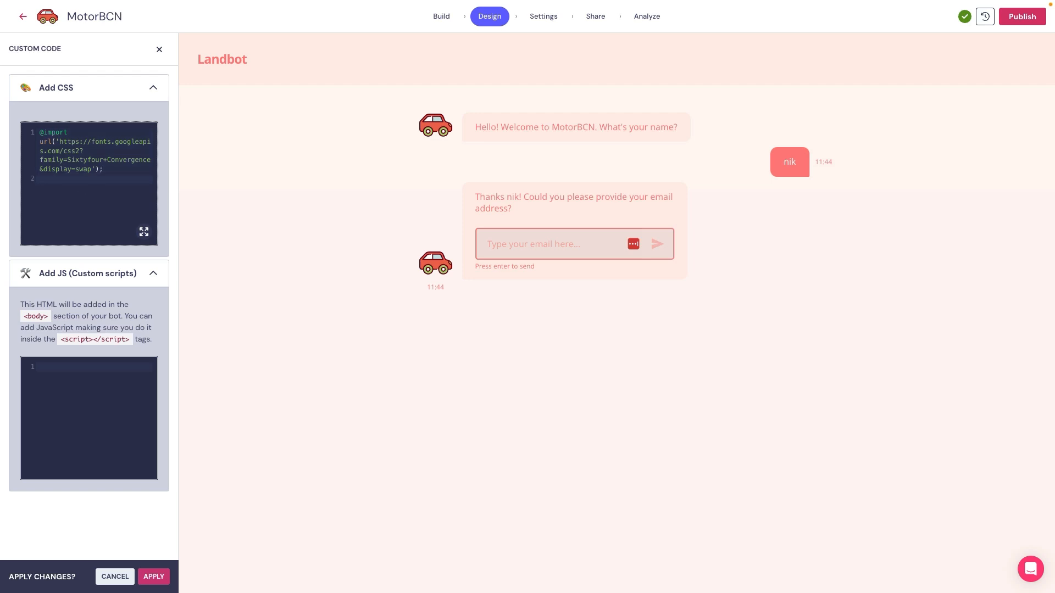
{"action": "key", "text": "ctrl+v"}
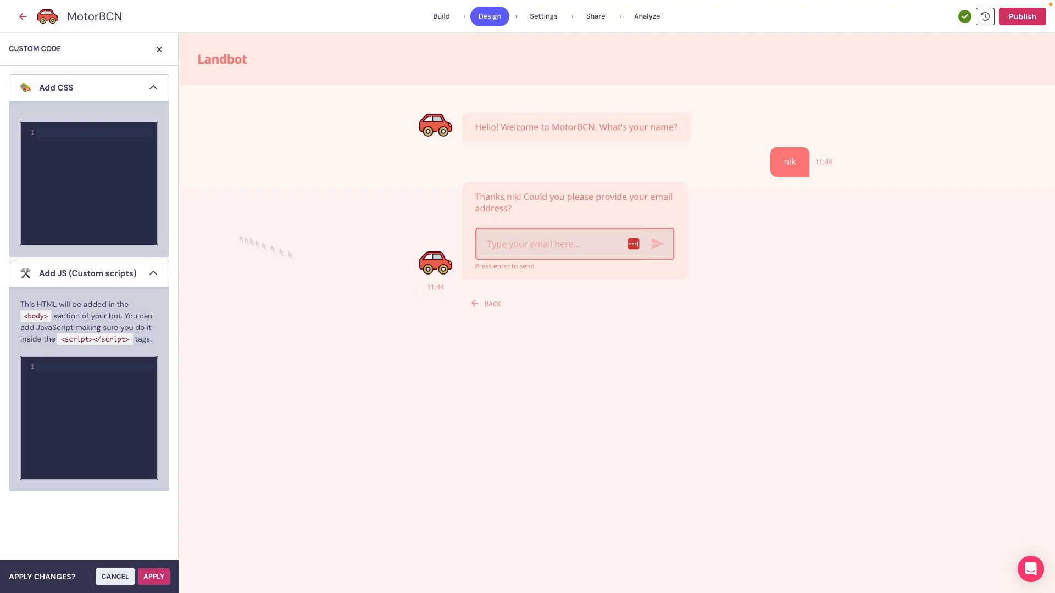
Step: Try hiding the message timestamps with a .MessageDate rule set to display: none in the custom CSS, and undo it
{"action": "left_click", "coordinate": [85, 188]}
{"action": "key", "text": "ctrl+v"}
{"action": "key", "text": "ctrl+z"}
Step: Add the custom script that generates a random number with Math.random() * 9999 and stores it as randomnumber, and review its randomNumber code
{"action": "left_click", "coordinate": [72, 389]}
{"action": "key", "text": "ctrl+v"}
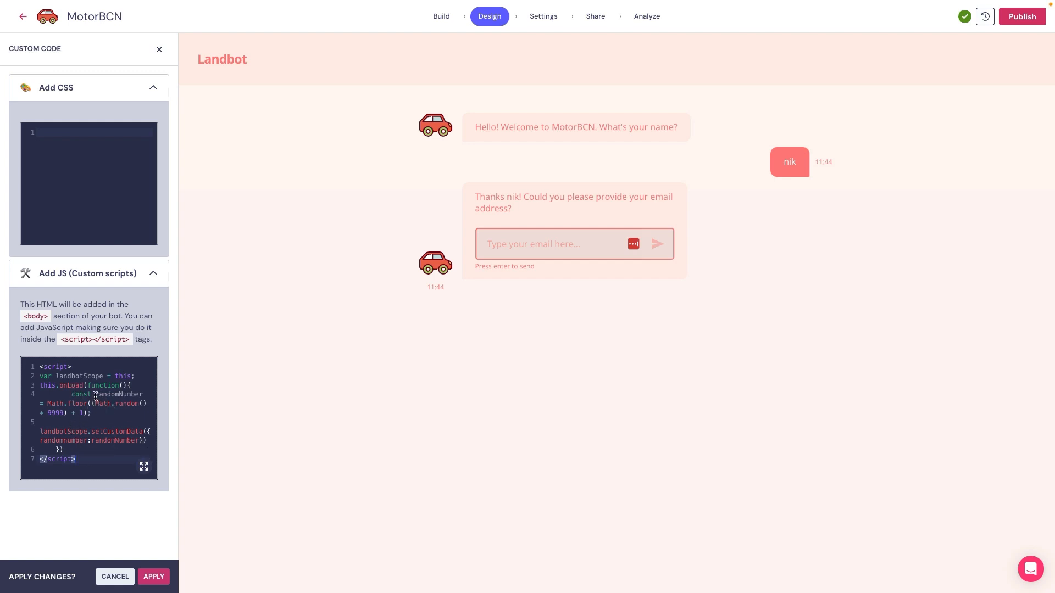
{"action": "left_click_drag", "start_coordinate": [95, 396], "coordinate": [144, 396]}
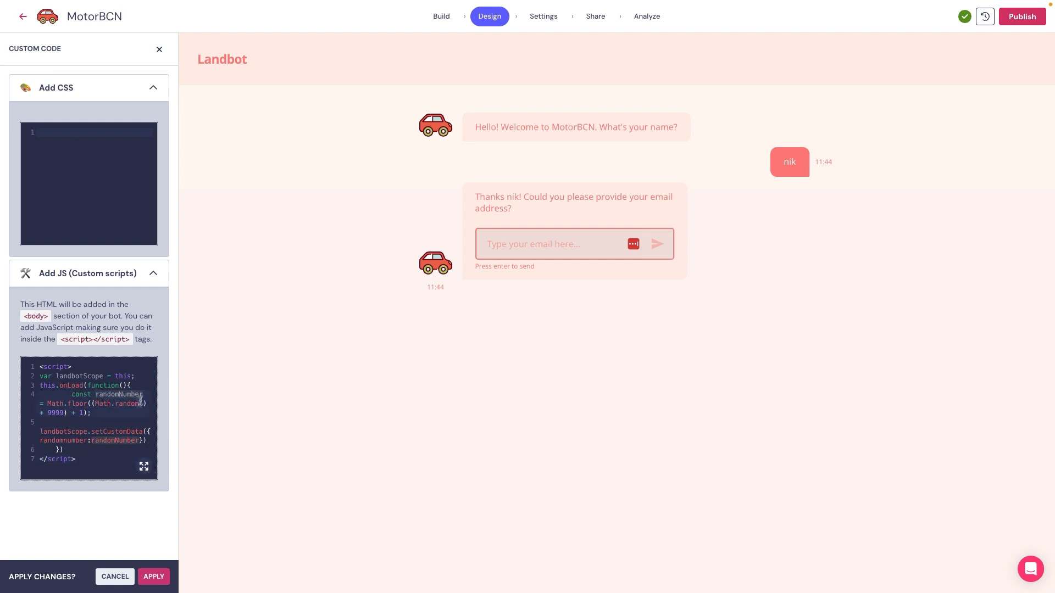
{"action": "left_click", "coordinate": [116, 405]}
{"action": "left_click_drag", "start_coordinate": [92, 414], "coordinate": [41, 414]}
{"action": "left_click", "coordinate": [100, 424]}
{"action": "left_click", "coordinate": [108, 462]}
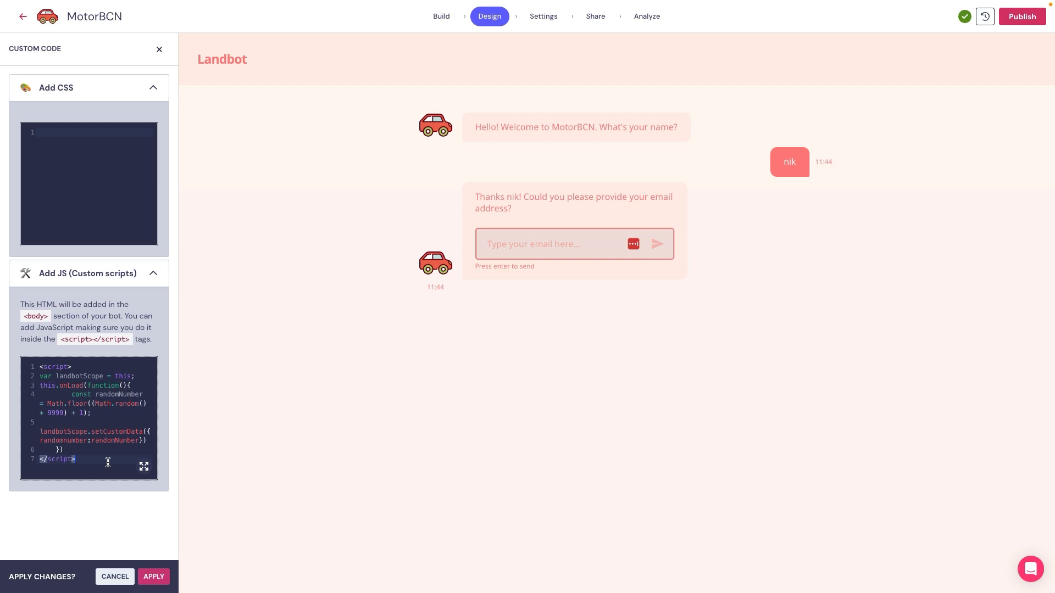
Step: Apply the custom script, and insert a Code block between the name question and the email question, placed above the email block
{"action": "left_click", "coordinate": [157, 577]}
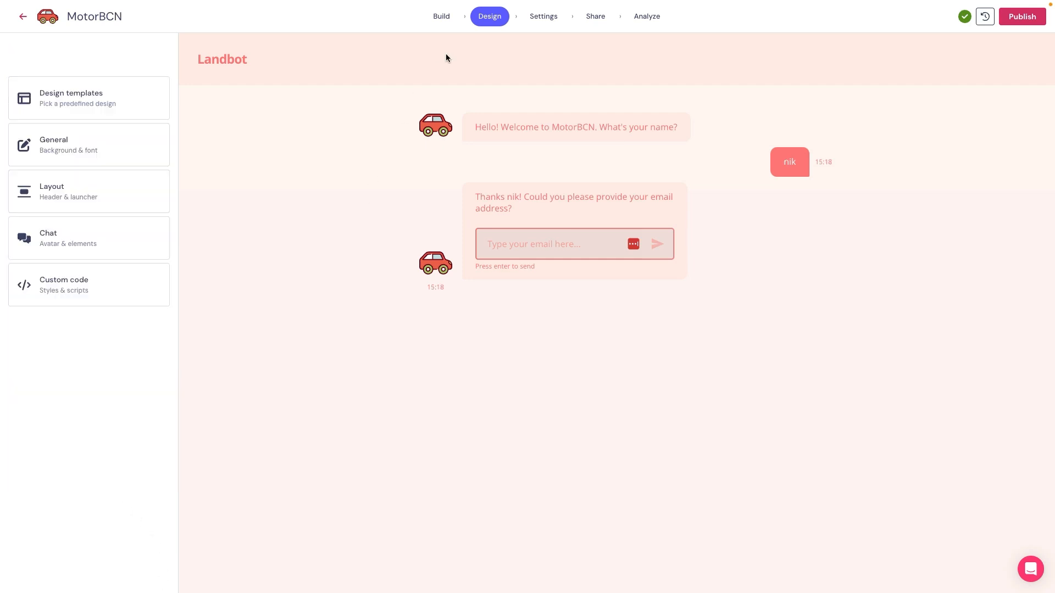
{"action": "left_click", "coordinate": [440, 22]}
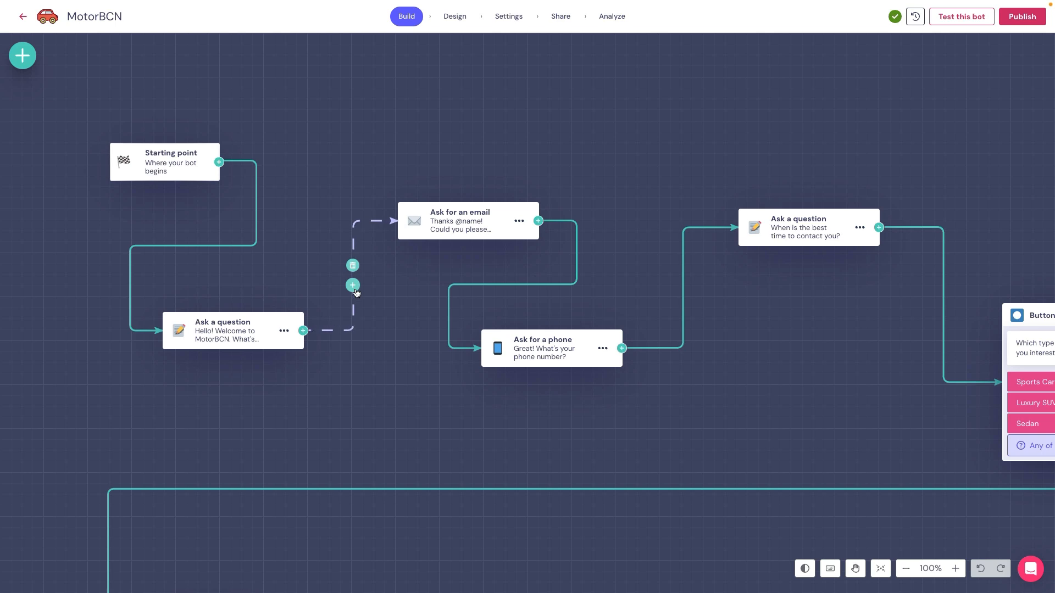
{"action": "left_click", "coordinate": [352, 285]}
{"action": "type", "text": "code"}
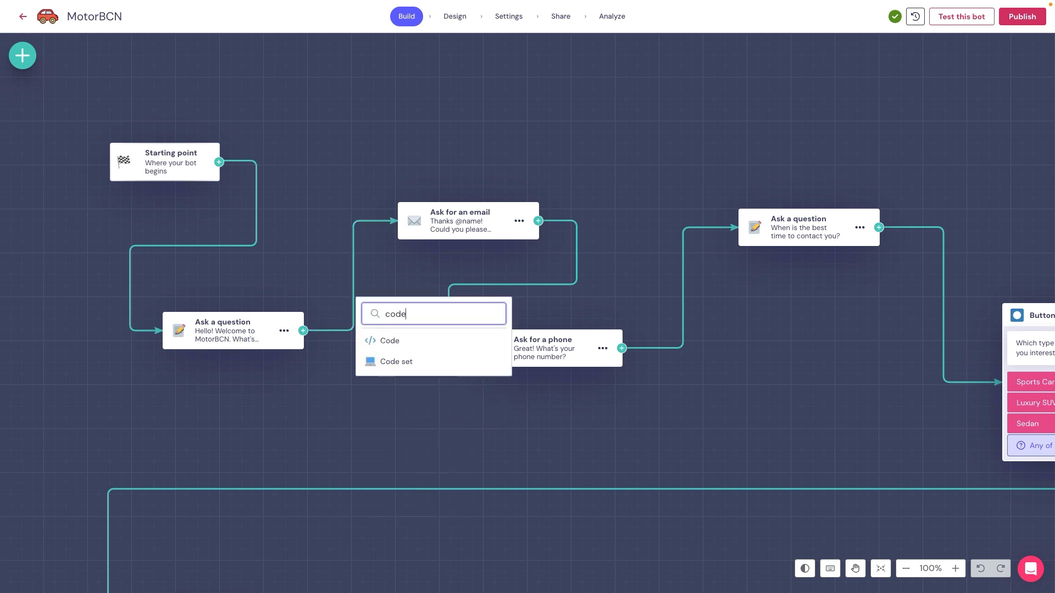
{"action": "left_click", "coordinate": [412, 341]}
{"action": "left_click_drag", "start_coordinate": [326, 273], "coordinate": [419, 85]}
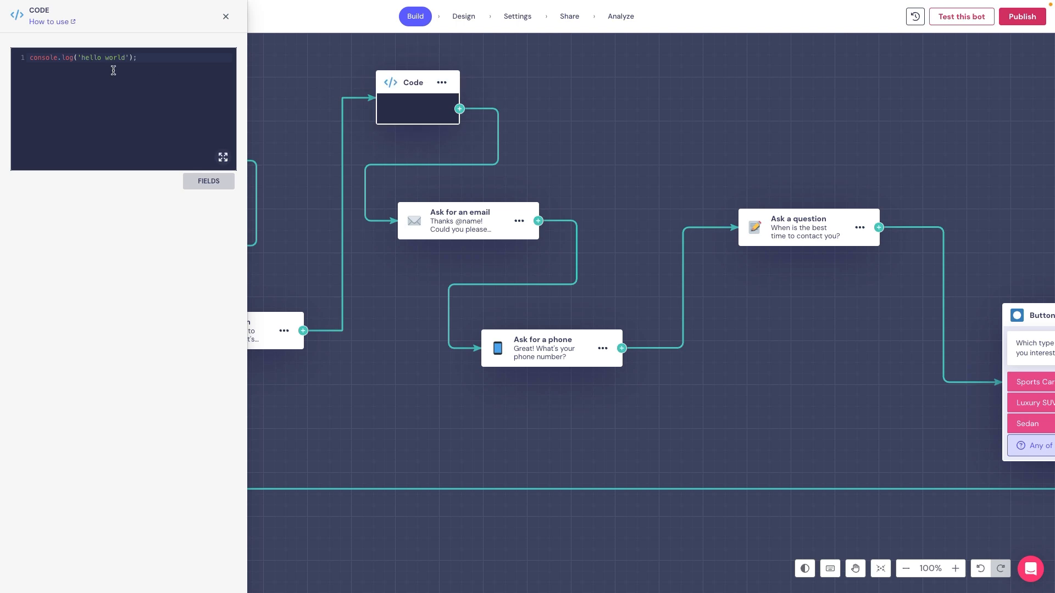
Step: Replace the Code block's sample code with a landbotScope script setting the first "Background--color" element's style to background-color:grey, and apply it
{"action": "left_click", "coordinate": [25, 60]}
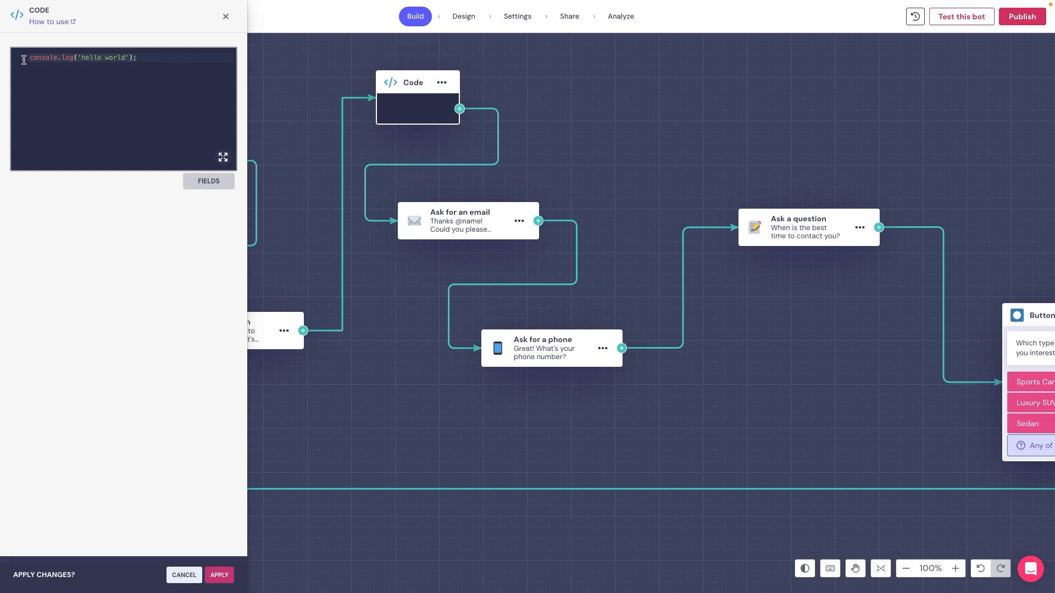
{"action": "key", "text": "ctrl+a"}
{"action": "key", "text": "Delete"}
{"action": "key", "text": "ctrl+v"}
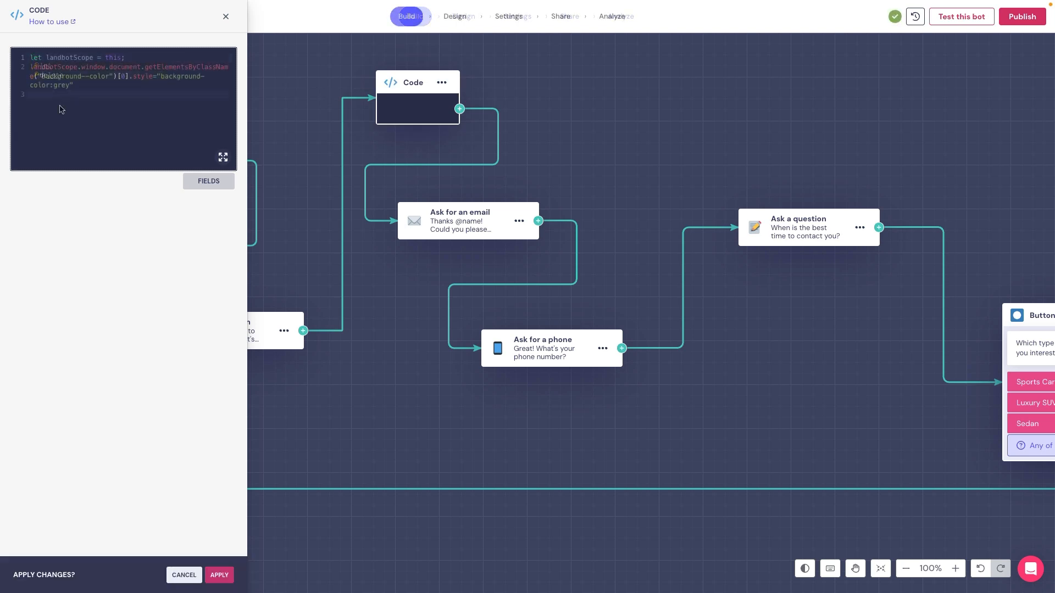
{"action": "left_click", "coordinate": [219, 575]}
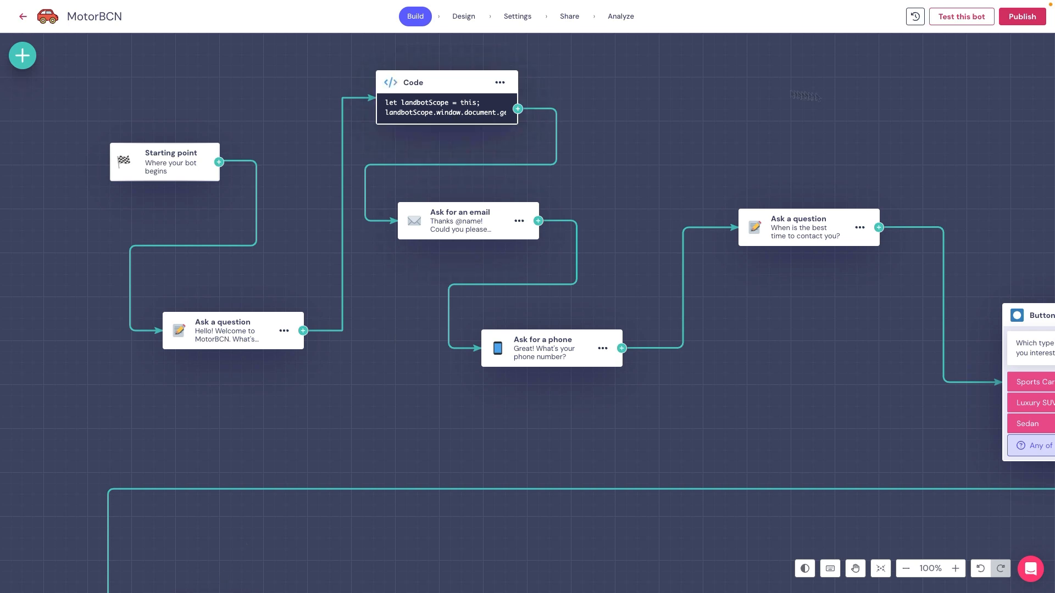
Step: Test the bot by answering the name question, check the chat background behind the email question, and close the test
{"action": "left_click", "coordinate": [962, 17]}
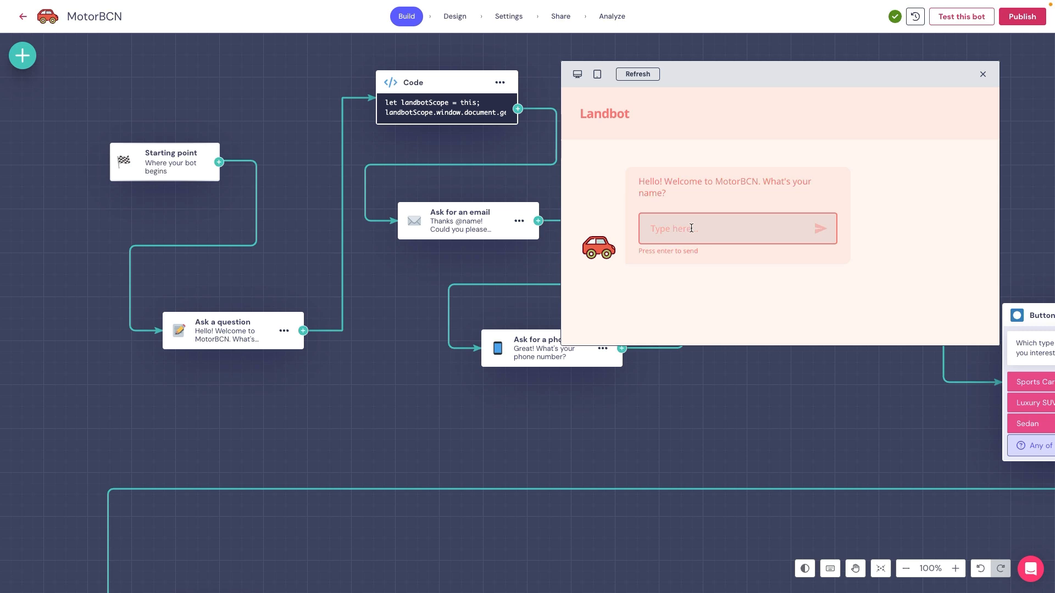
{"action": "left_click", "coordinate": [691, 228]}
{"action": "type", "text": "Nik"}
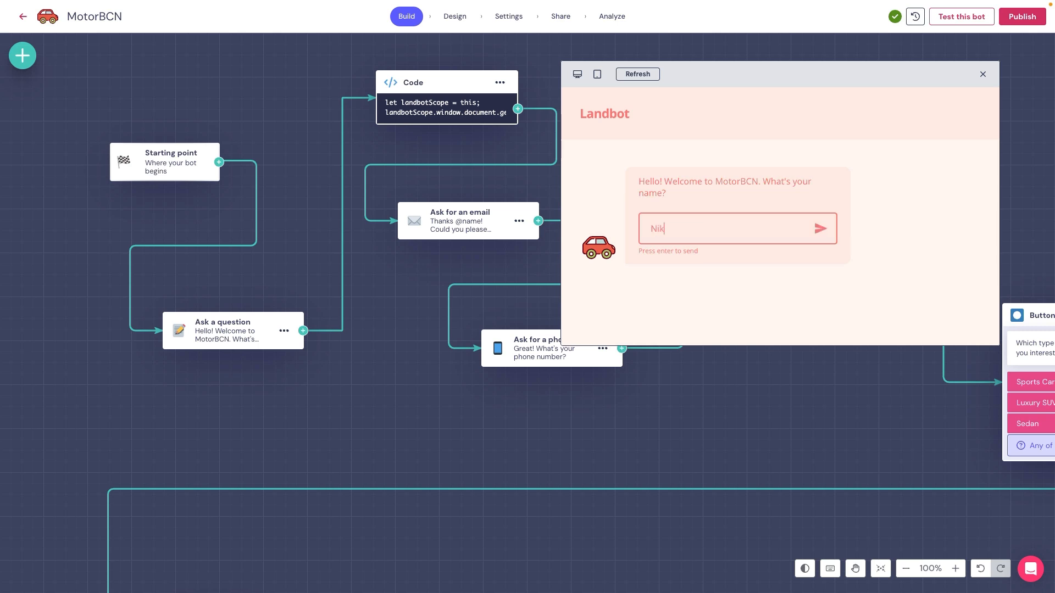
{"action": "key", "text": "Return"}
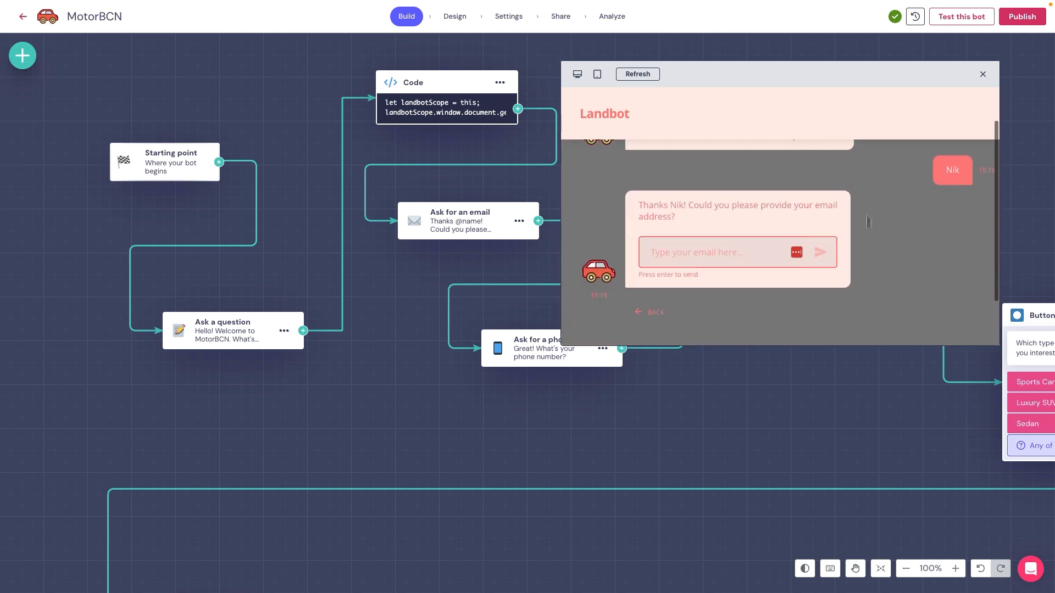
{"action": "scroll", "coordinate": [873, 249], "scroll_direction": "up", "scroll_amount": 2}
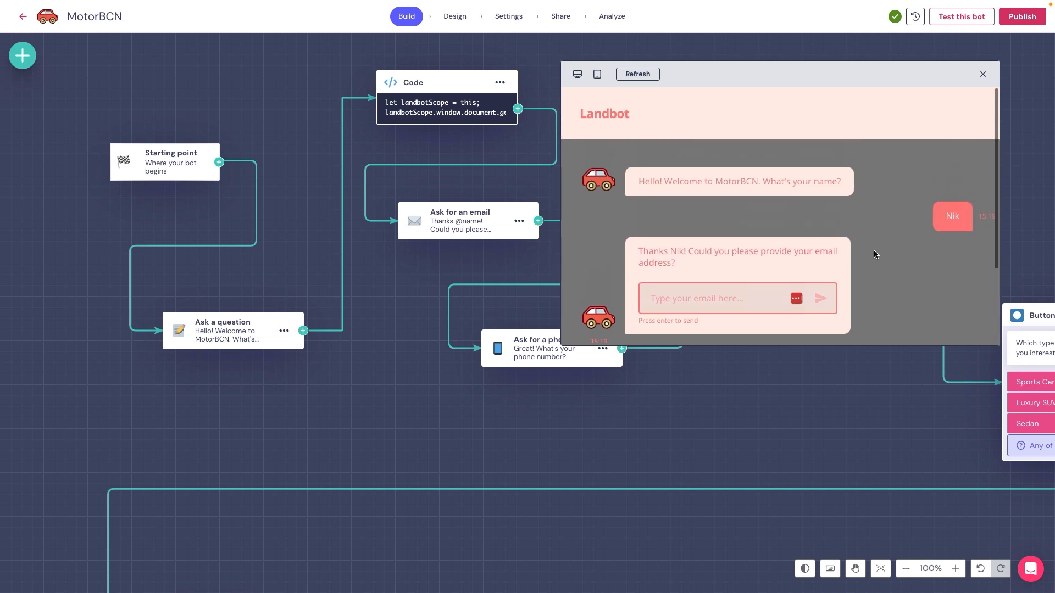
{"action": "left_click", "coordinate": [984, 74]}
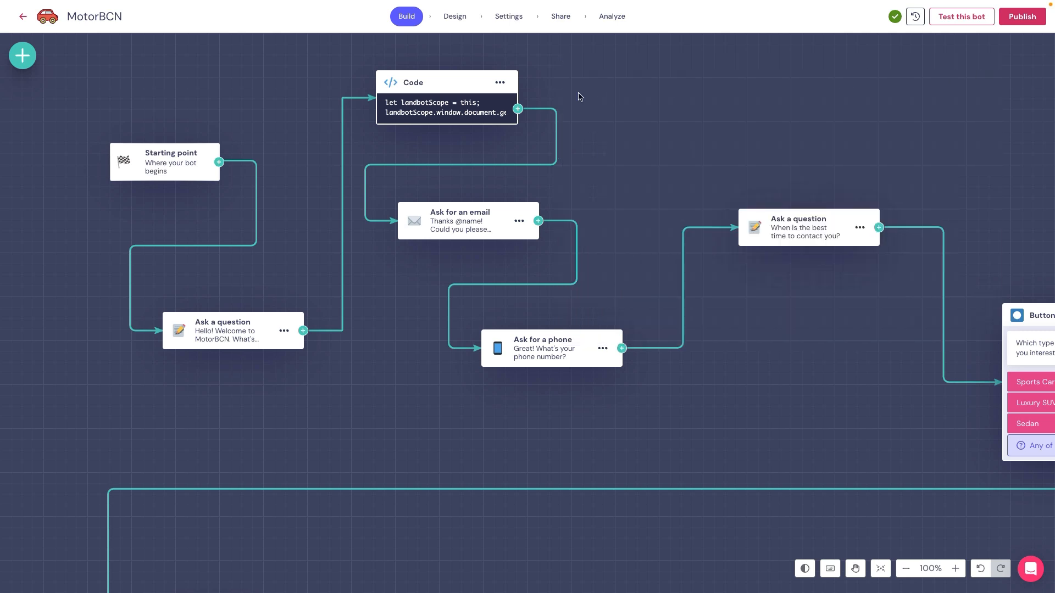
Step: Reopen the Code block and review the grey background-color value in its script
{"action": "left_click", "coordinate": [448, 81]}
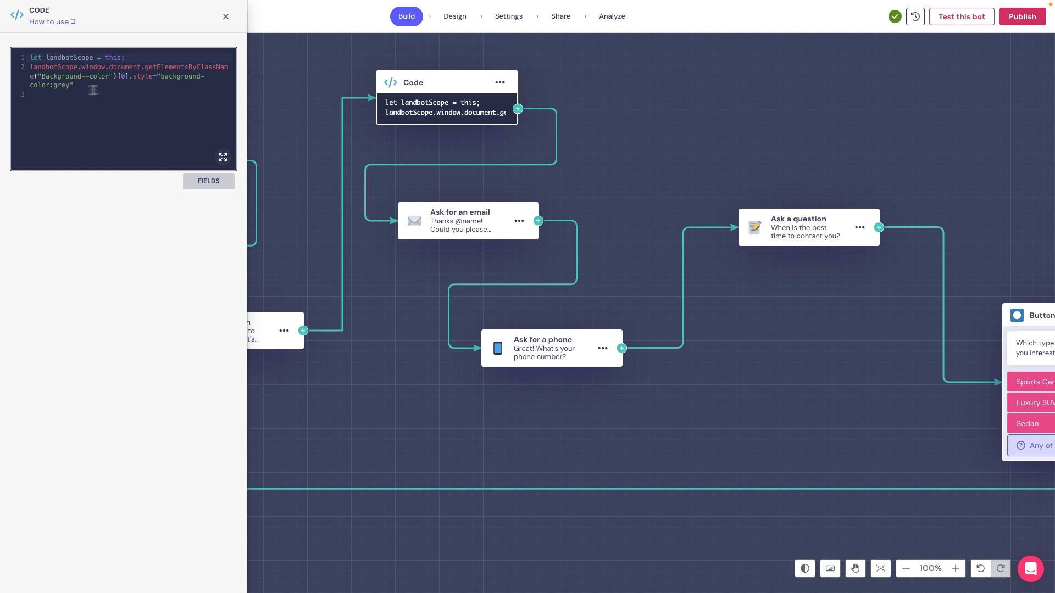
{"action": "left_click", "coordinate": [62, 86]}
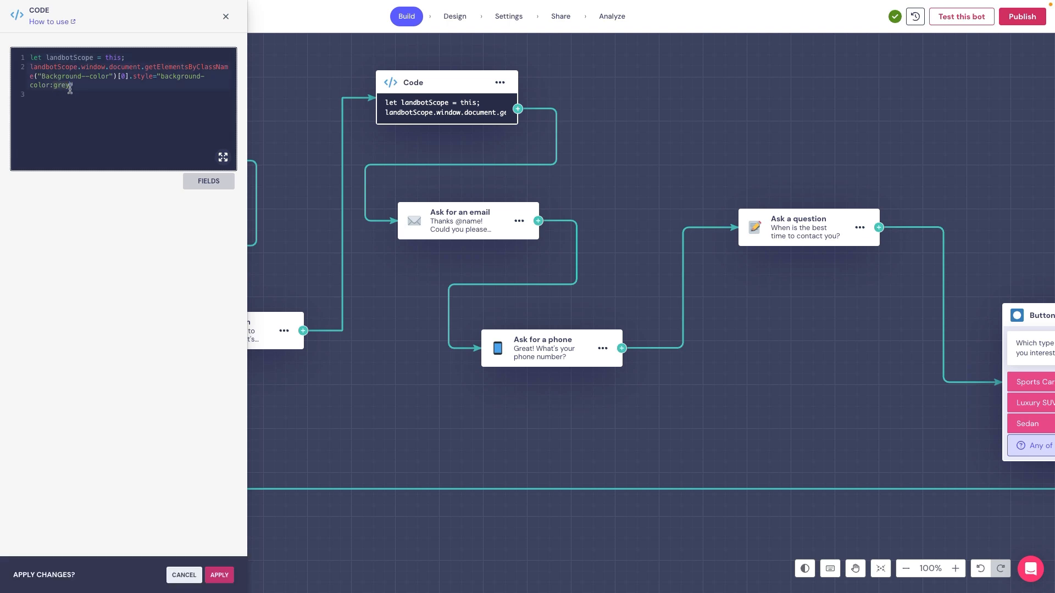
{"action": "left_click", "coordinate": [78, 87]}
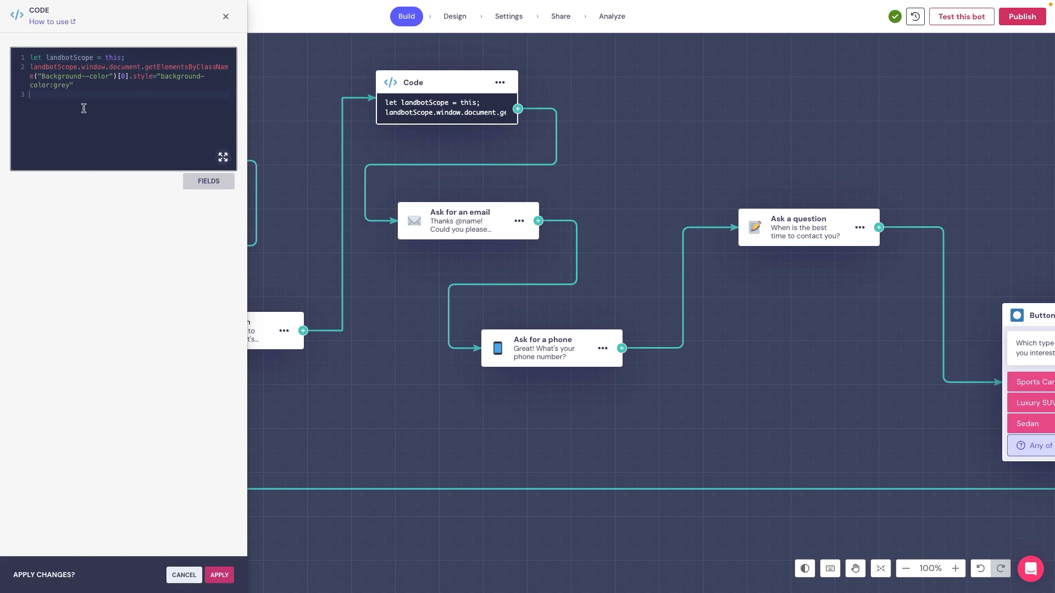